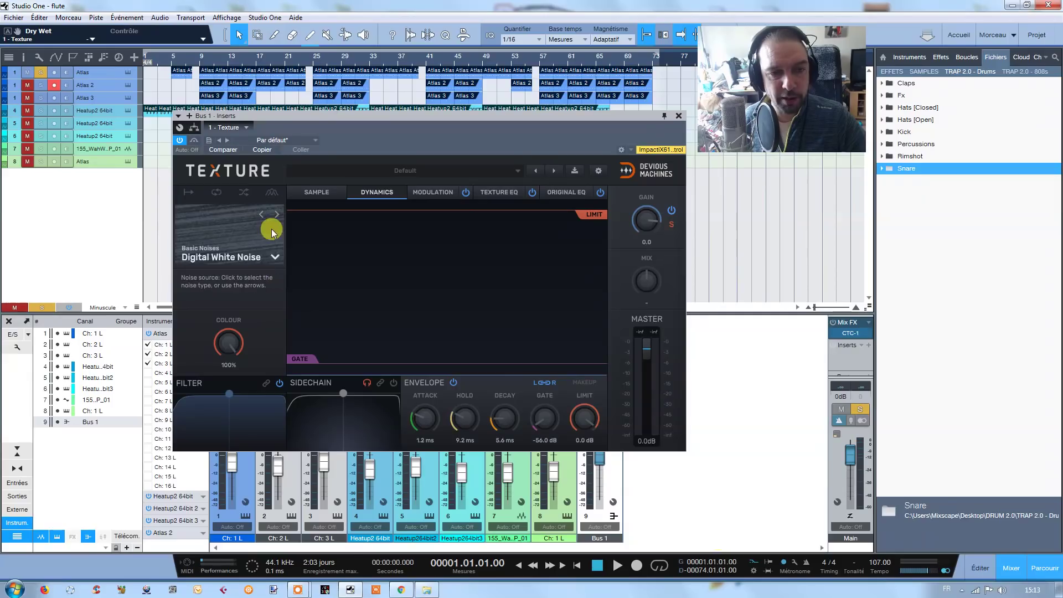
Step: Browse the factory texture categories of the noise source in Texture, and show the Sample view
{"action": "left_click", "coordinate": [274, 255]}
{"action": "mouse_move", "coordinate": [310, 344]}
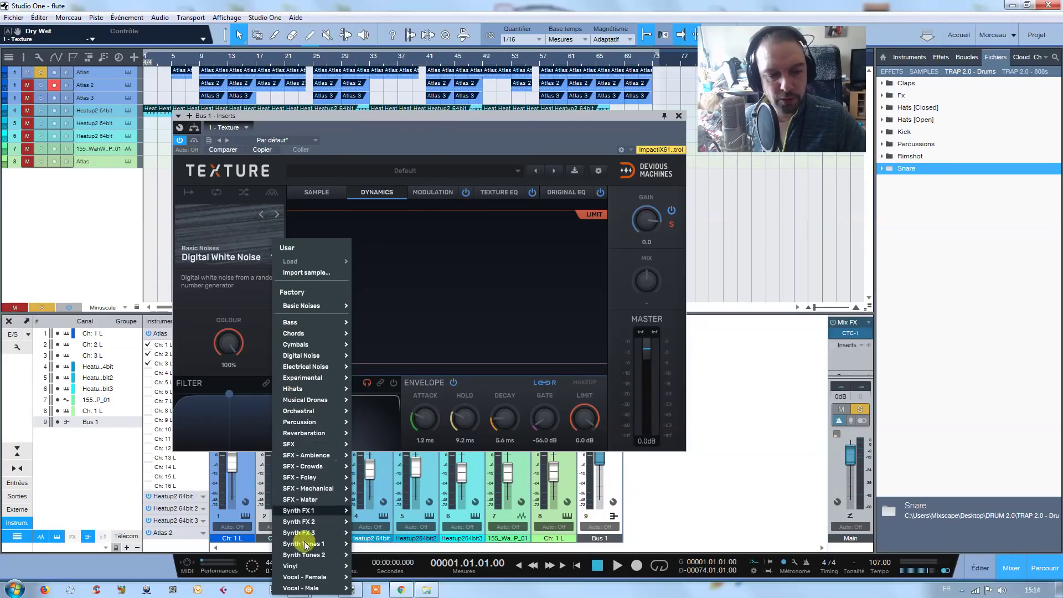
{"action": "mouse_move", "coordinate": [302, 569]}
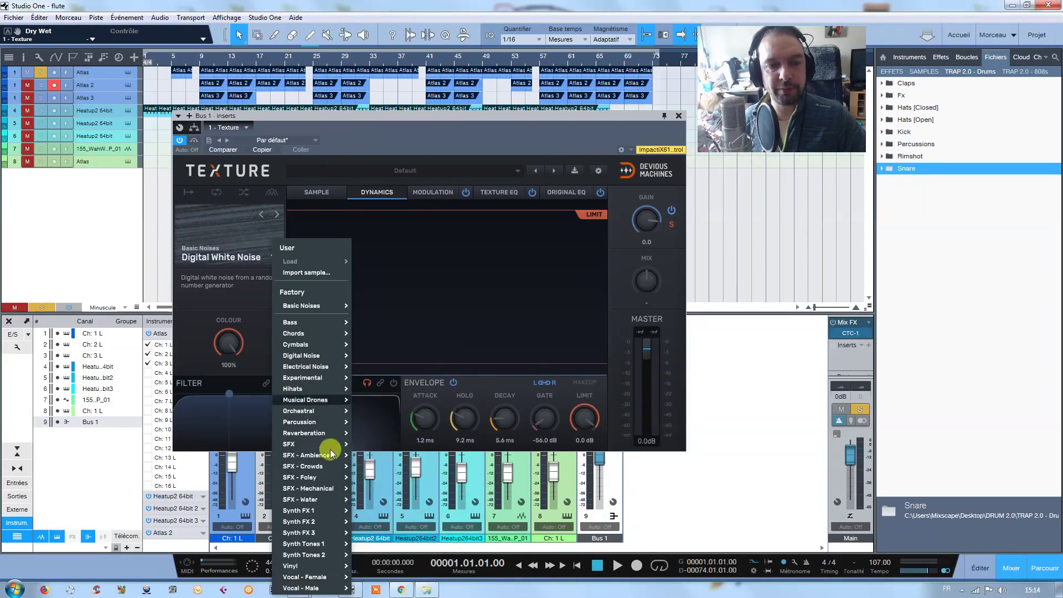
{"action": "left_click", "coordinate": [383, 138]}
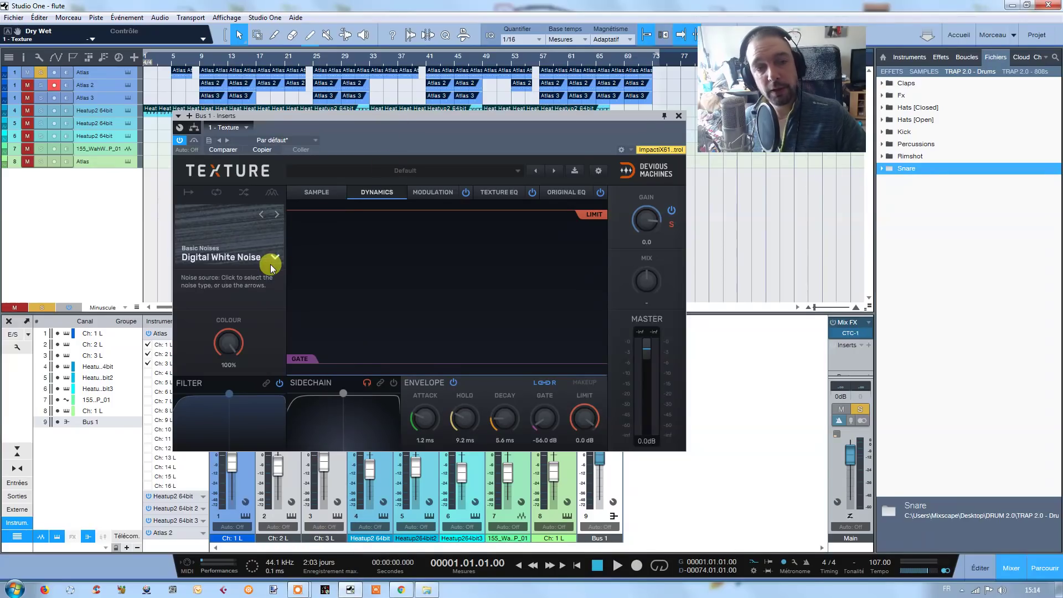
{"action": "left_click", "coordinate": [307, 195]}
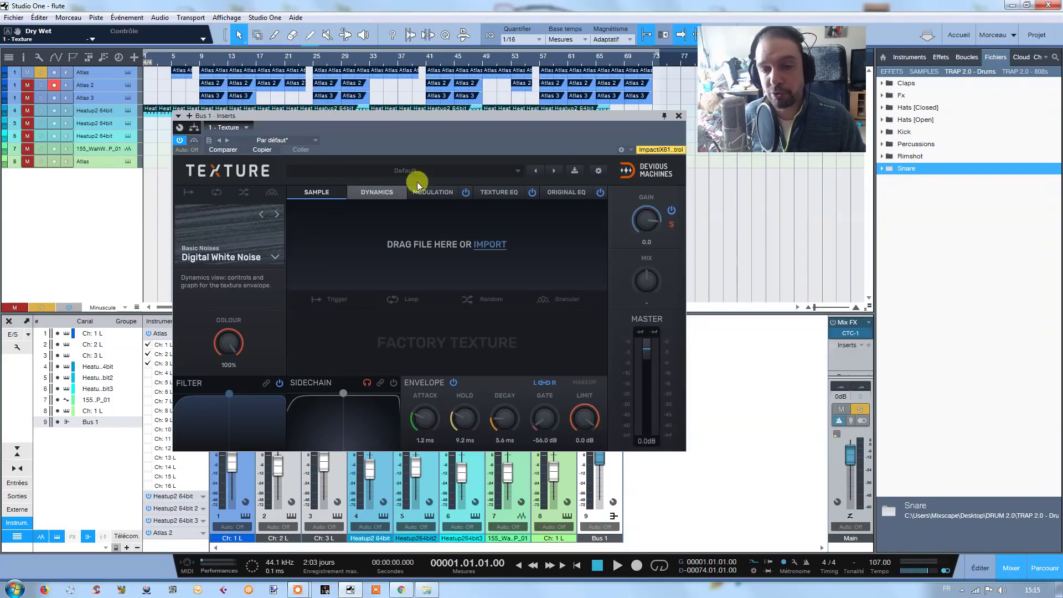
Step: Try Texture's dry/wet Mix up to 100 Wet, and return it to about 2 Dry
{"action": "double_click", "coordinate": [644, 278]}
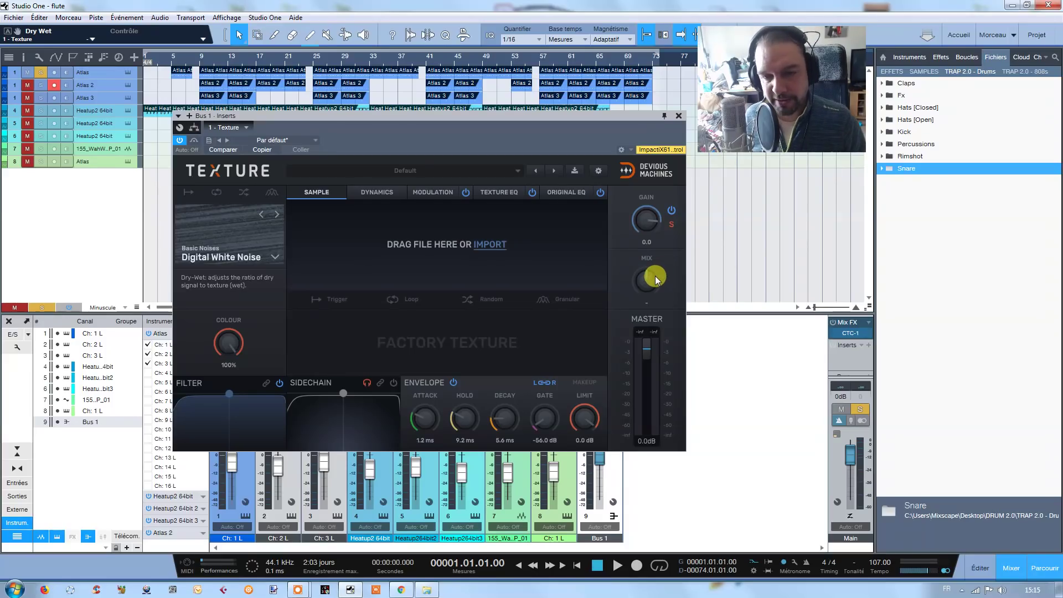
{"action": "mouse_move", "coordinate": [656, 275]}
{"action": "left_mouse_down"}
{"action": "mouse_move", "coordinate": [649, 260]}
{"action": "mouse_move", "coordinate": [651, 284]}
{"action": "left_mouse_up"}
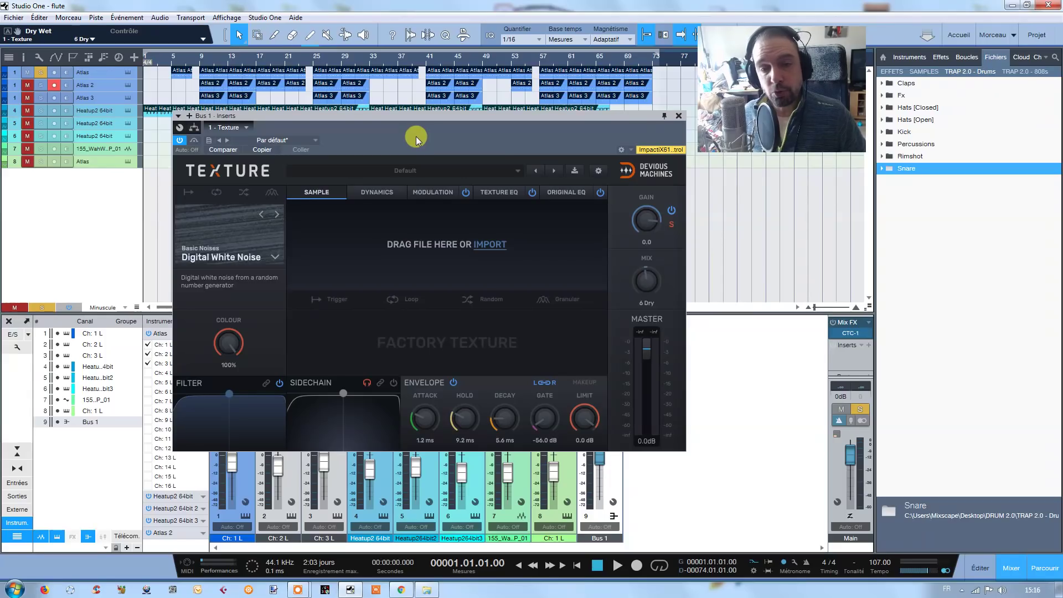
{"action": "left_click_drag", "start_coordinate": [657, 290], "coordinate": [651, 284]}
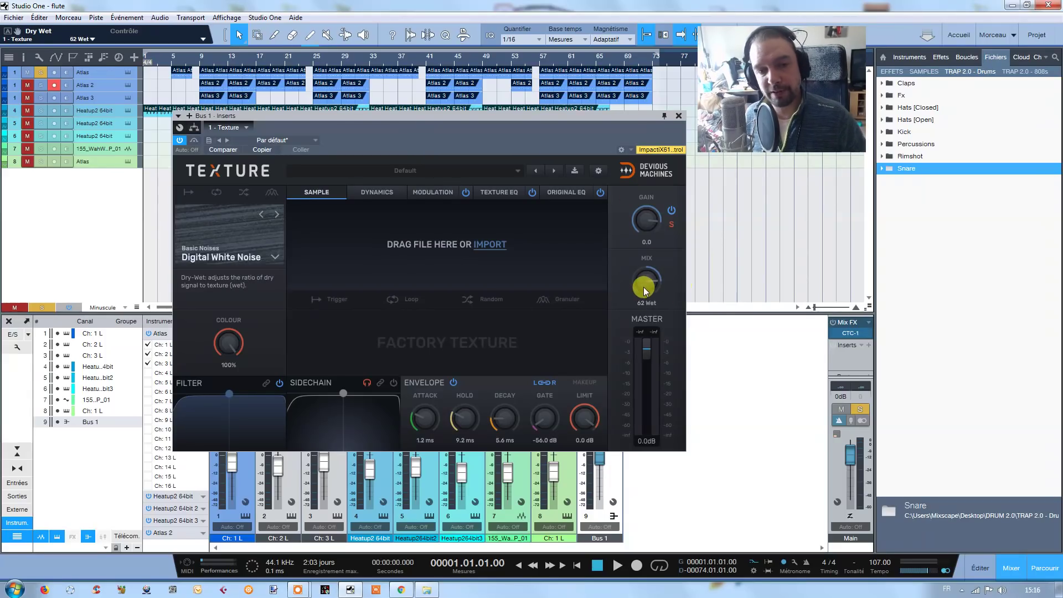
{"action": "left_click_drag", "start_coordinate": [644, 288], "coordinate": [655, 288]}
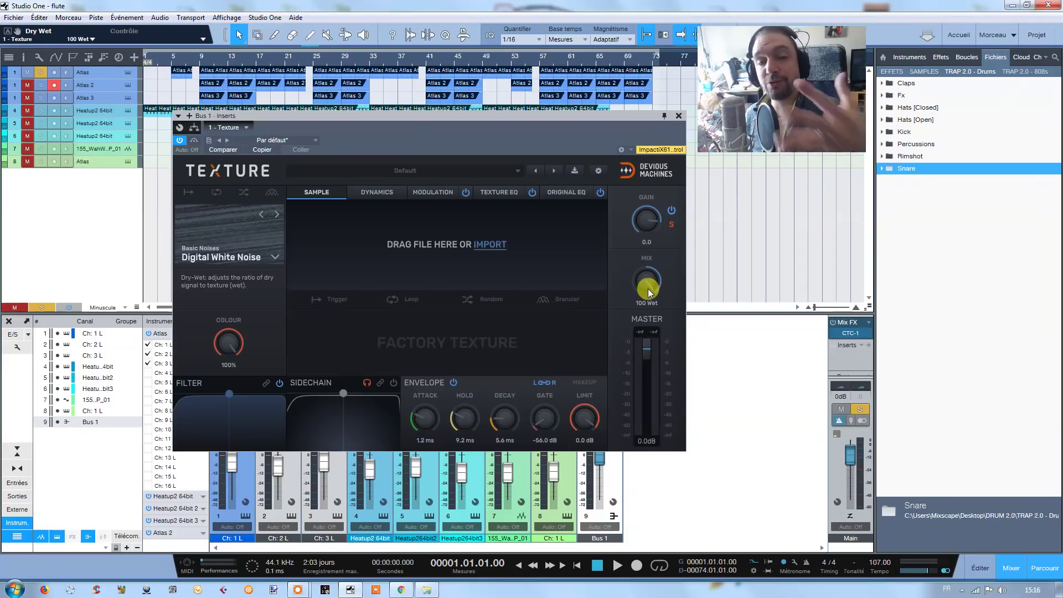
{"action": "left_click_drag", "start_coordinate": [645, 291], "coordinate": [644, 299]}
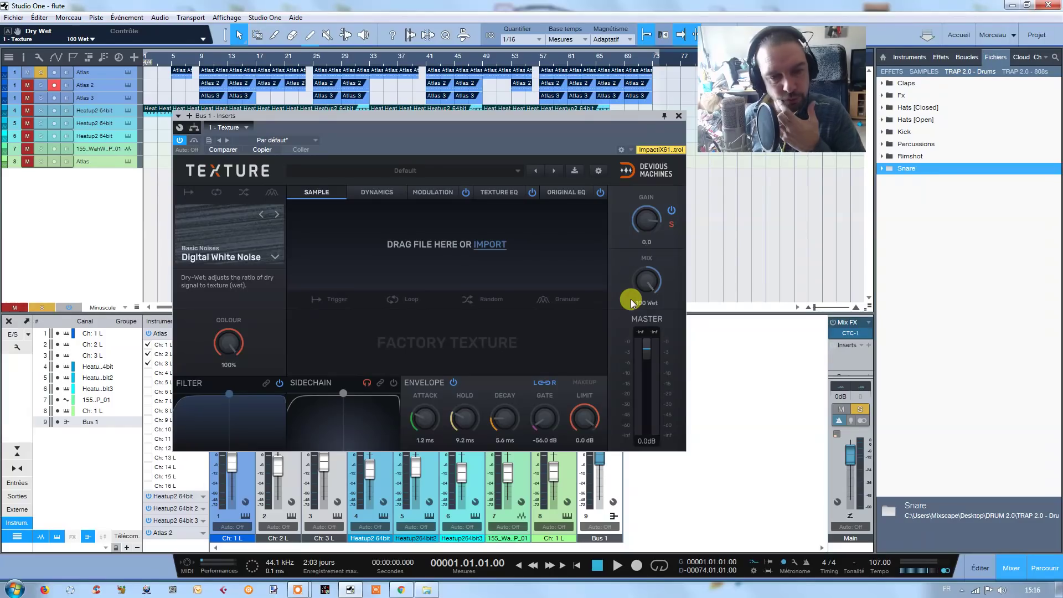
{"action": "mouse_move", "coordinate": [650, 285]}
{"action": "left_mouse_down"}
{"action": "mouse_move", "coordinate": [650, 313]}
{"action": "mouse_move", "coordinate": [650, 284]}
{"action": "left_mouse_up"}
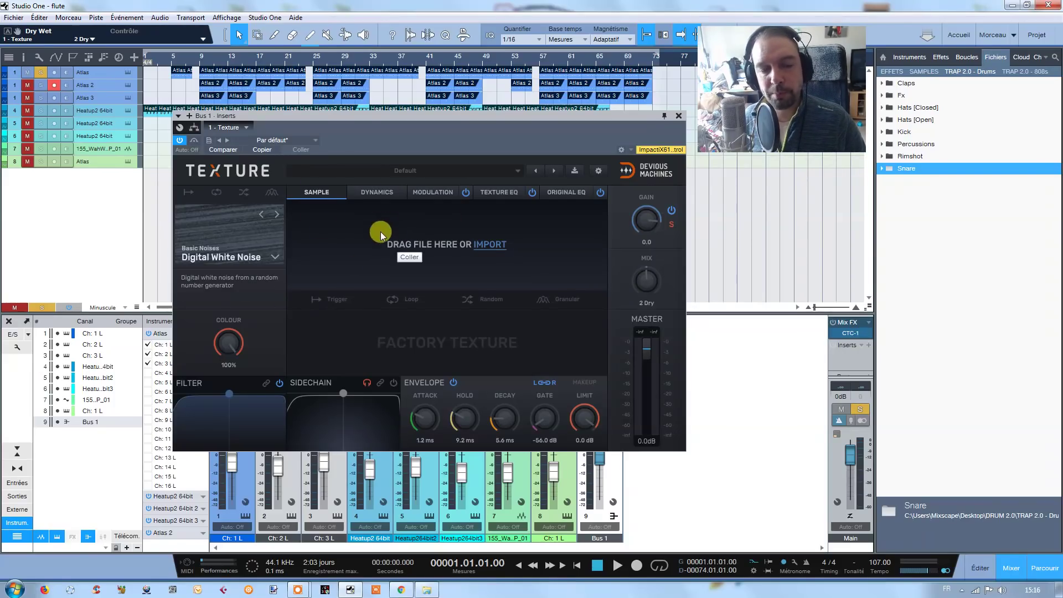
{"action": "mouse_move", "coordinate": [350, 300]}
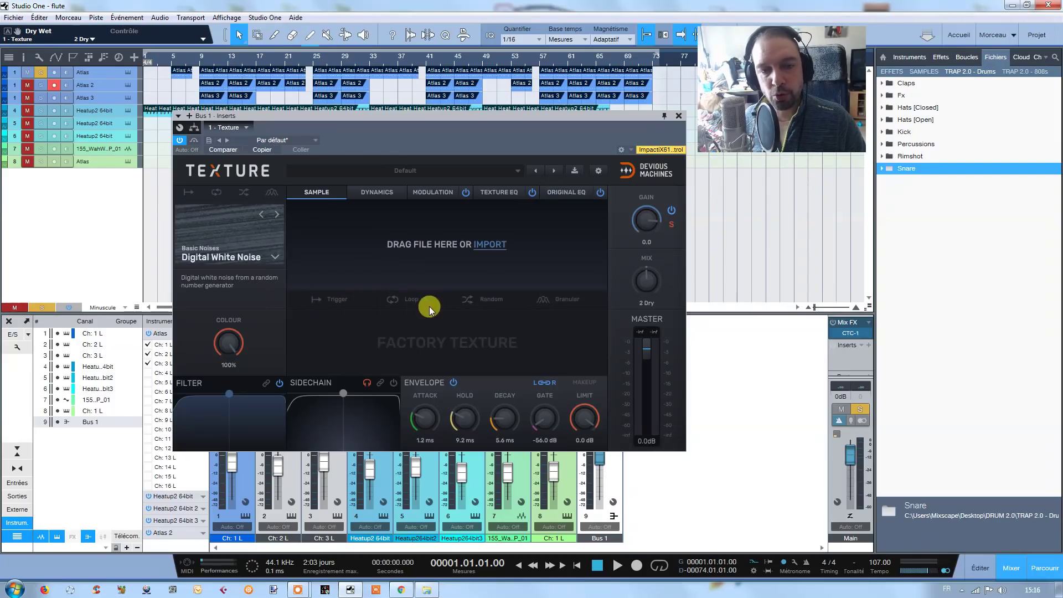
{"action": "mouse_move", "coordinate": [557, 299]}
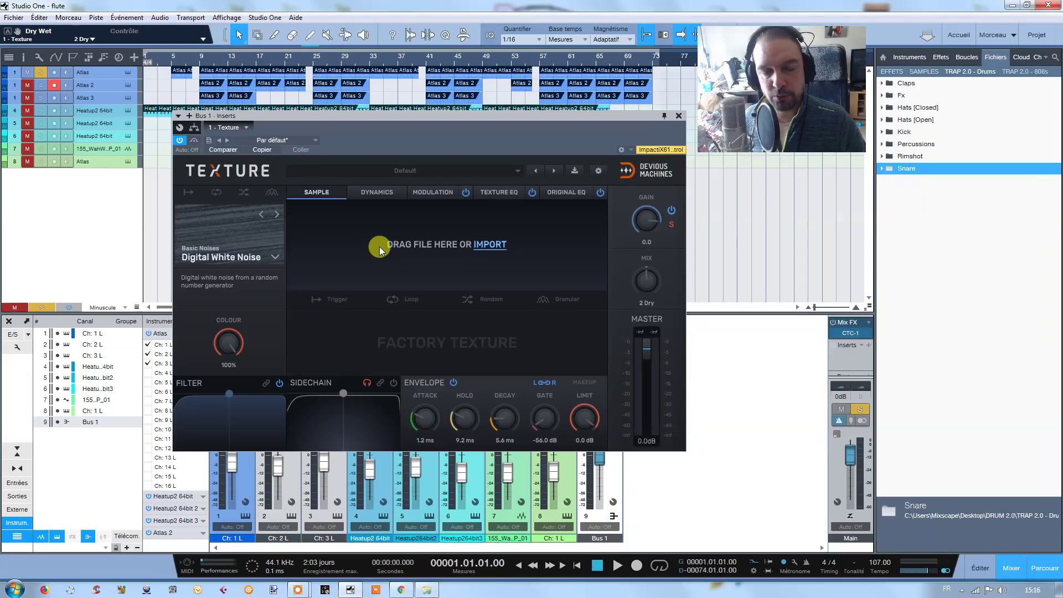
Step: In the Dynamics view, lower the gate threshold to Off and raise the limiter threshold to 3.0 dB
{"action": "left_click", "coordinate": [370, 198]}
{"action": "left_click_drag", "start_coordinate": [311, 338], "coordinate": [315, 366]}
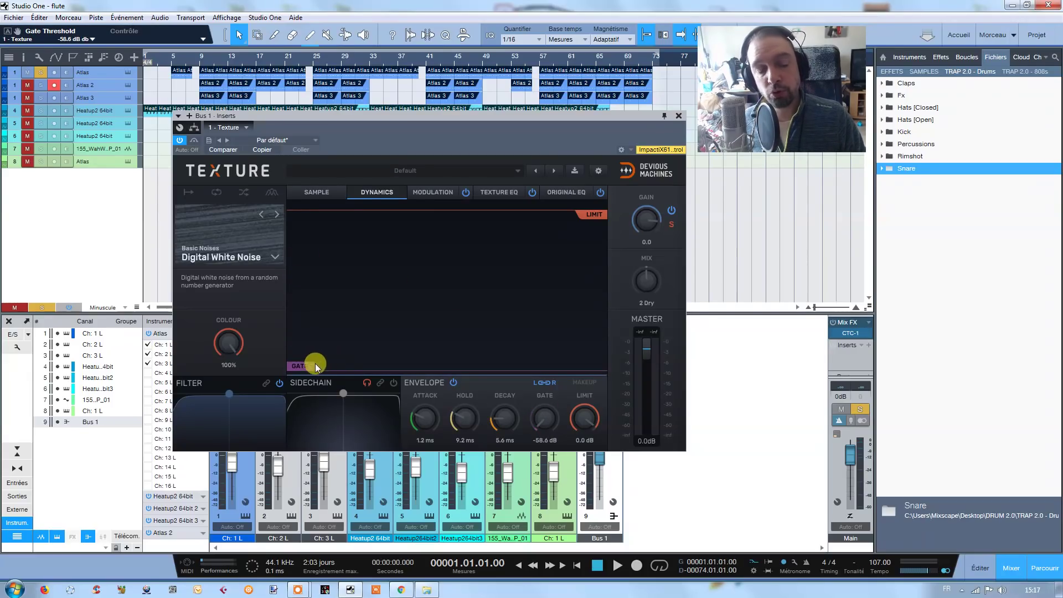
{"action": "left_click_drag", "start_coordinate": [310, 364], "coordinate": [308, 370]}
{"action": "mouse_move", "coordinate": [583, 221]}
{"action": "left_mouse_down"}
{"action": "mouse_move", "coordinate": [576, 286]}
{"action": "mouse_move", "coordinate": [576, 218]}
{"action": "left_mouse_up"}
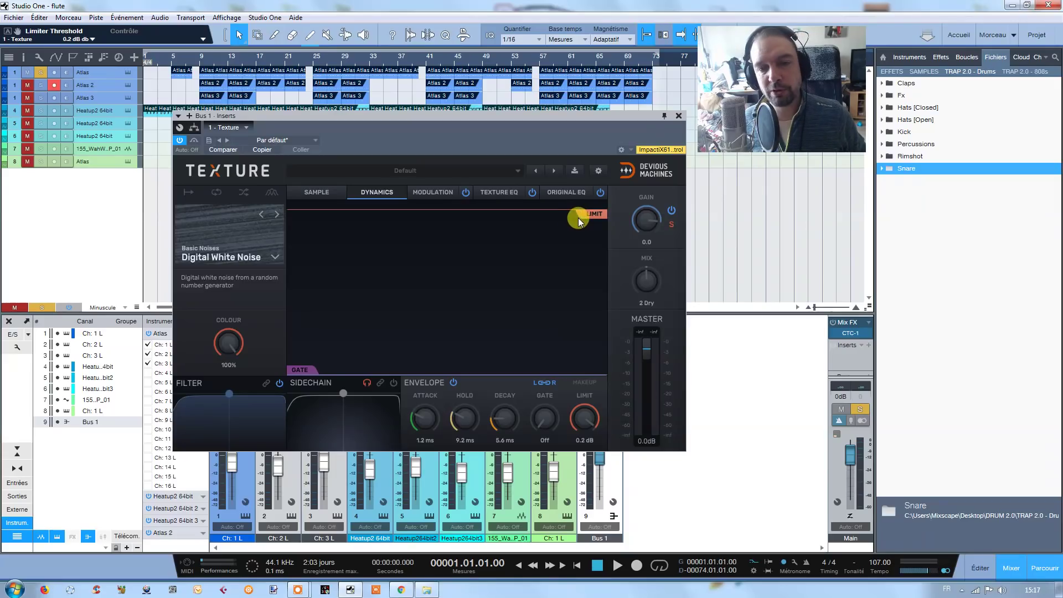
{"action": "left_click_drag", "start_coordinate": [299, 369], "coordinate": [296, 308]}
{"action": "mouse_move", "coordinate": [582, 216]}
{"action": "left_mouse_down"}
{"action": "mouse_move", "coordinate": [587, 246]}
{"action": "mouse_move", "coordinate": [585, 205]}
{"action": "left_mouse_up"}
{"action": "left_click_drag", "start_coordinate": [320, 307], "coordinate": [297, 375]}
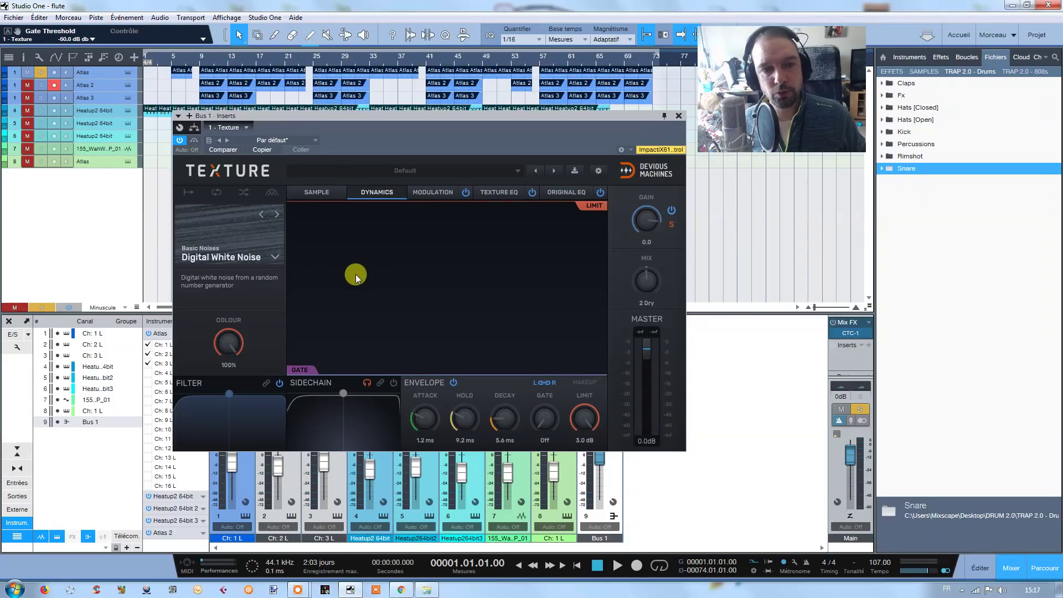
Step: Try the sine, triangle and square LFO shapes in the Modulation view, and settle on the descending Saw-
{"action": "left_click", "coordinate": [433, 194]}
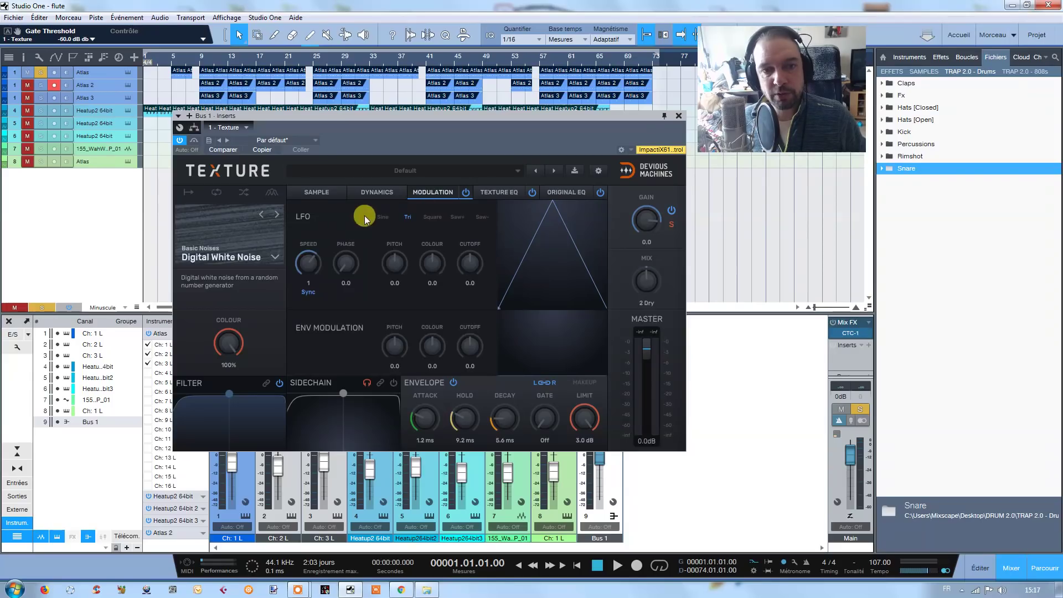
{"action": "left_click", "coordinate": [383, 216]}
{"action": "left_click", "coordinate": [408, 216]}
{"action": "left_click", "coordinate": [433, 217]}
{"action": "left_click", "coordinate": [482, 217]}
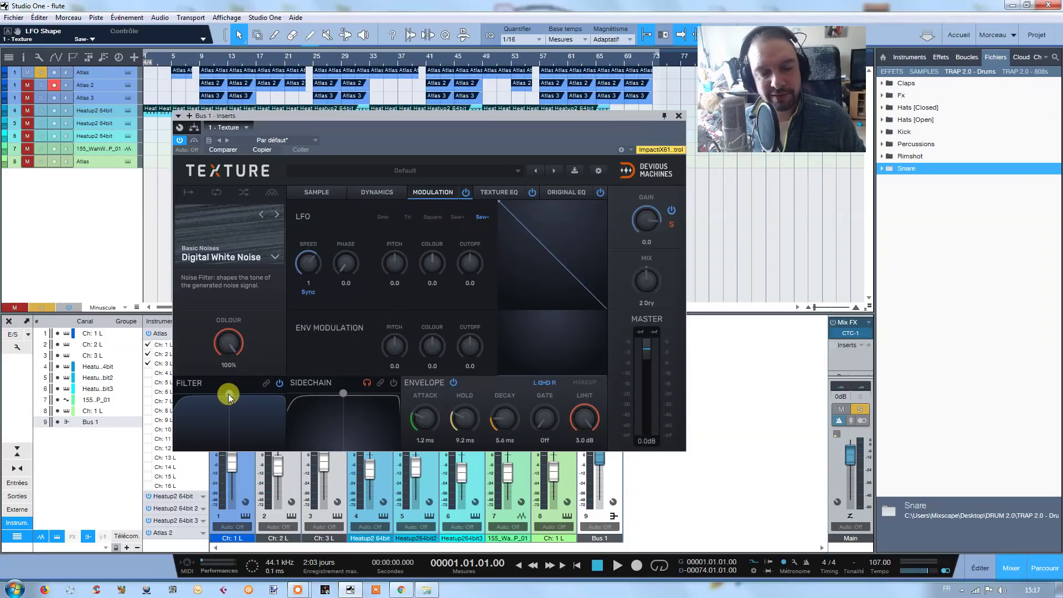
Step: Narrow the noise filter's bandwidth, shift its frequency slightly lower, and widen the bandwidth back to 10.00
{"action": "left_click_drag", "start_coordinate": [228, 394], "coordinate": [226, 423]}
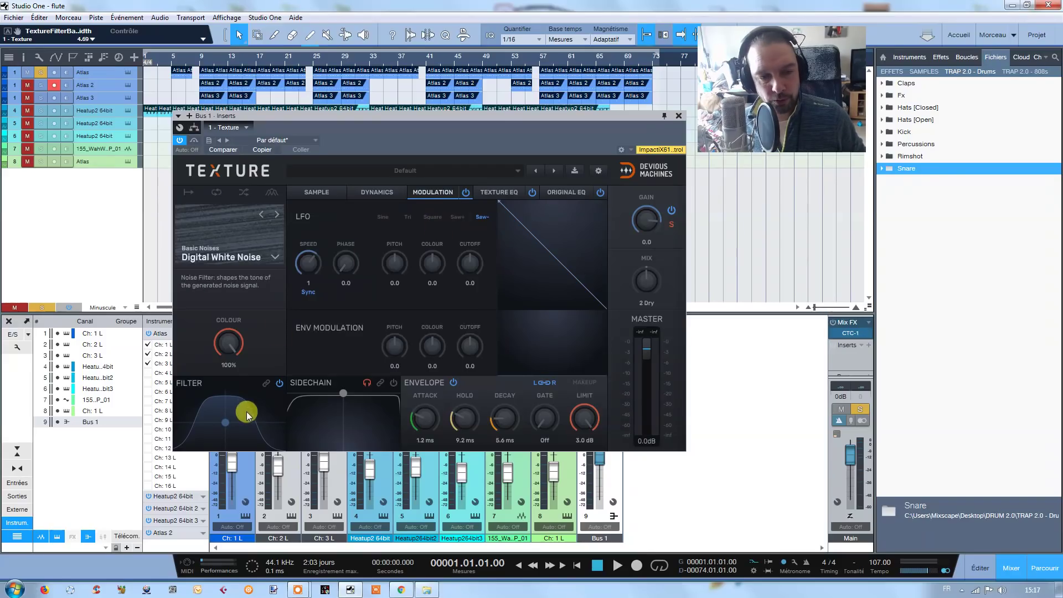
{"action": "mouse_move", "coordinate": [241, 413]}
{"action": "left_mouse_down"}
{"action": "mouse_move", "coordinate": [224, 405]}
{"action": "mouse_move", "coordinate": [229, 423]}
{"action": "left_mouse_up"}
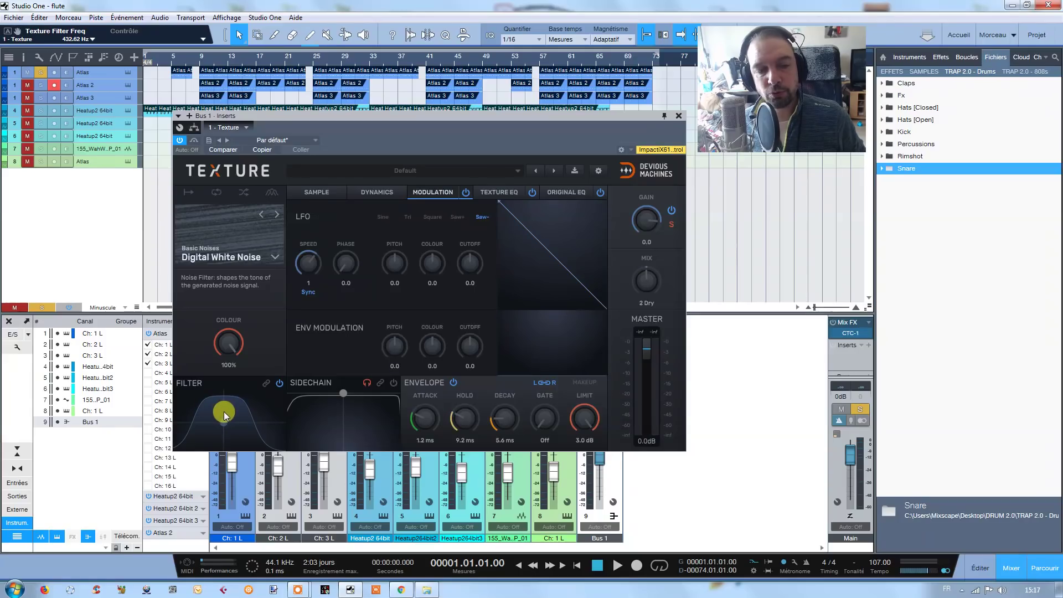
{"action": "left_click_drag", "start_coordinate": [220, 415], "coordinate": [225, 394]}
{"action": "left_click_drag", "start_coordinate": [343, 397], "coordinate": [344, 393]}
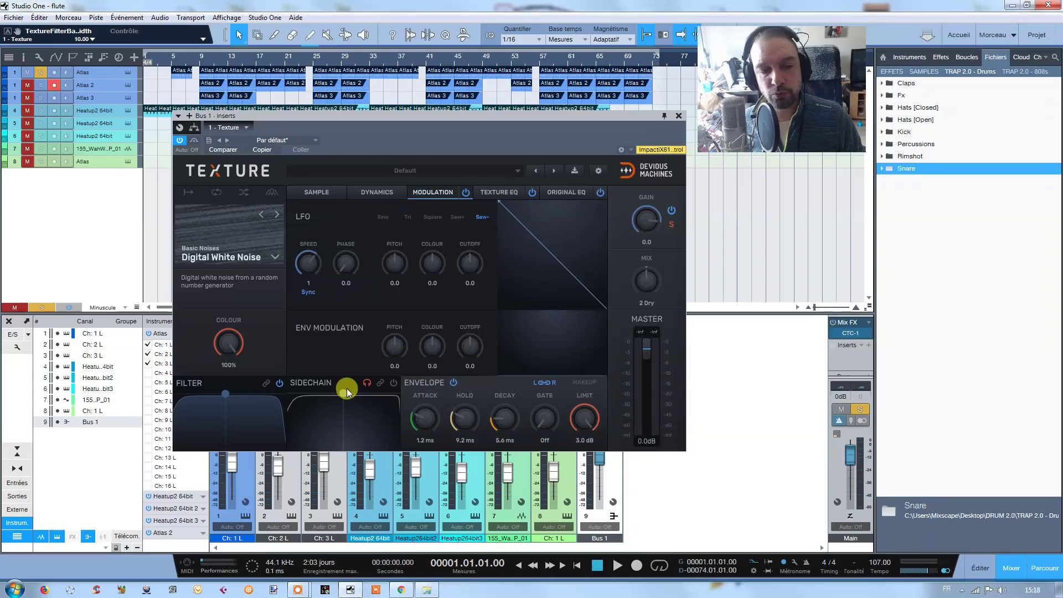
Step: Try the gain makeup, master volume and texture solo controls, and reset the Mix to its centre position
{"action": "left_click", "coordinate": [590, 384]}
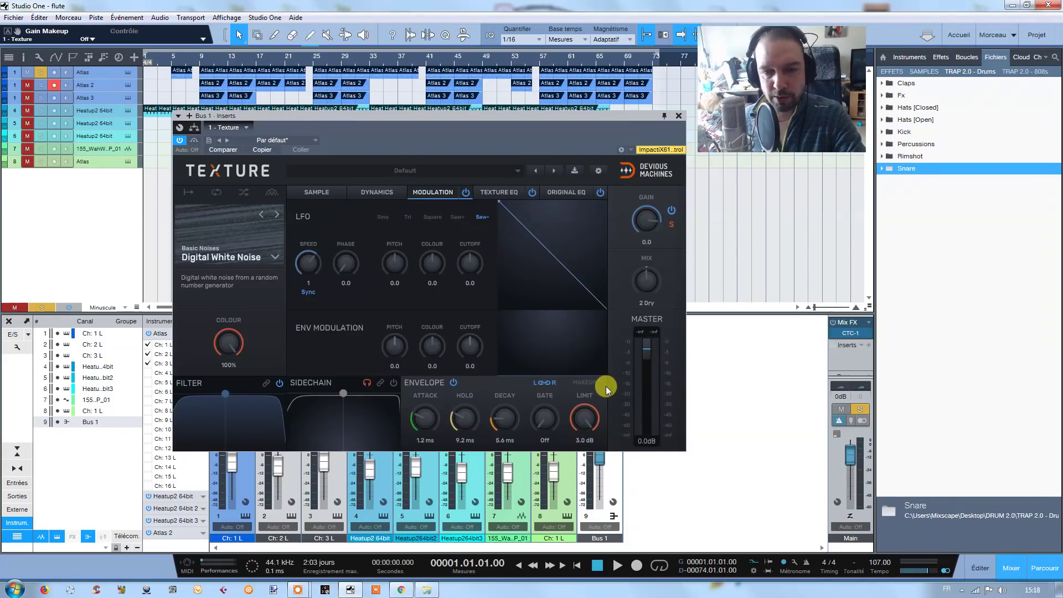
{"action": "mouse_move", "coordinate": [646, 348]}
{"action": "left_mouse_down"}
{"action": "mouse_move", "coordinate": [646, 369]}
{"action": "mouse_move", "coordinate": [646, 348]}
{"action": "left_mouse_up"}
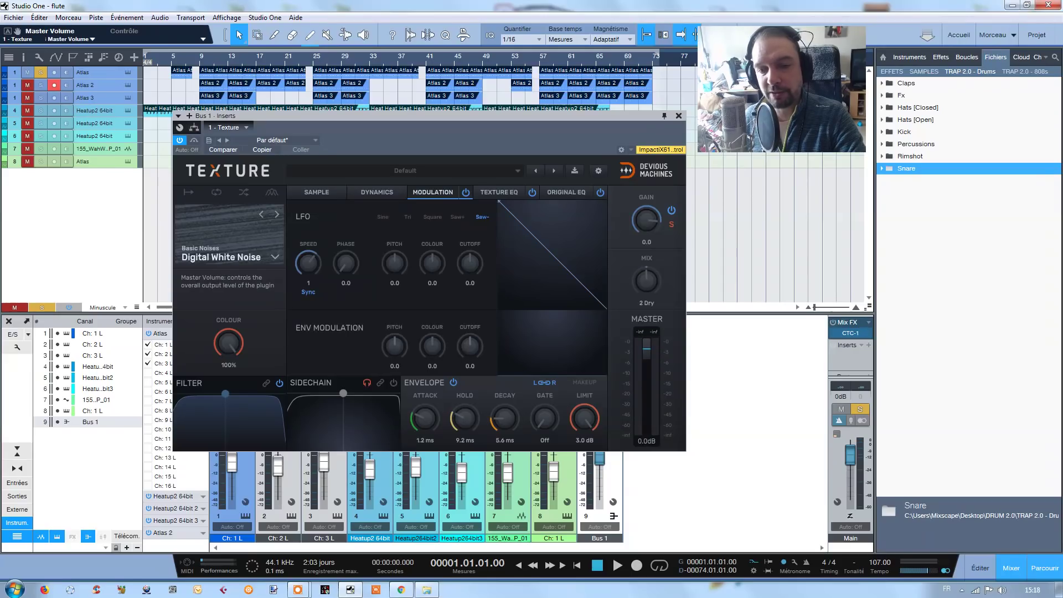
{"action": "left_click", "coordinate": [671, 224]}
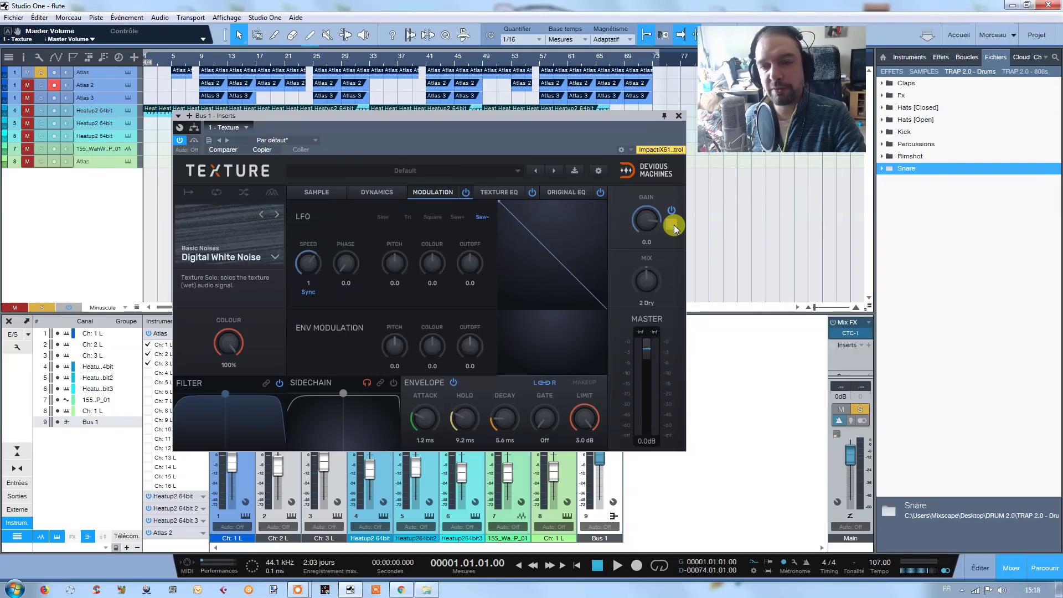
{"action": "left_click_drag", "start_coordinate": [646, 281], "coordinate": [646, 271]}
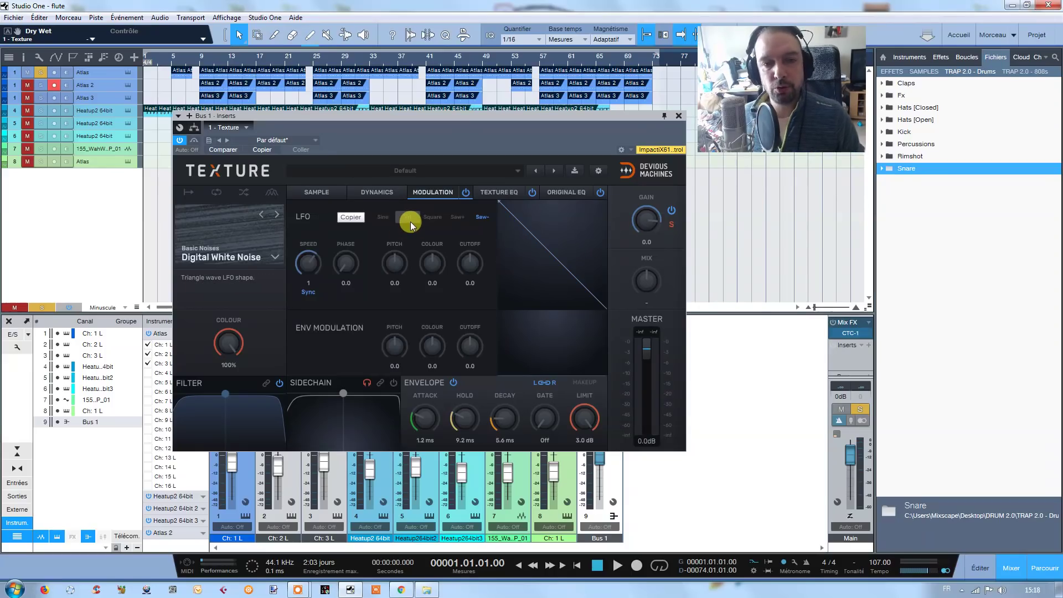
Step: Compare the Texture EQ view with the Original EQ view
{"action": "left_click", "coordinate": [500, 193]}
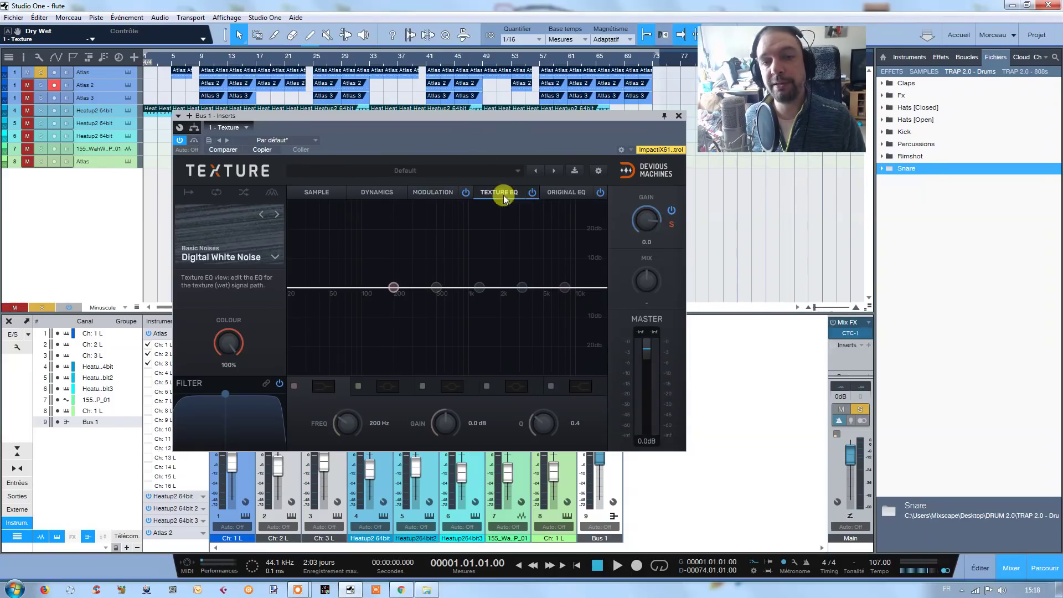
{"action": "left_click", "coordinate": [558, 192]}
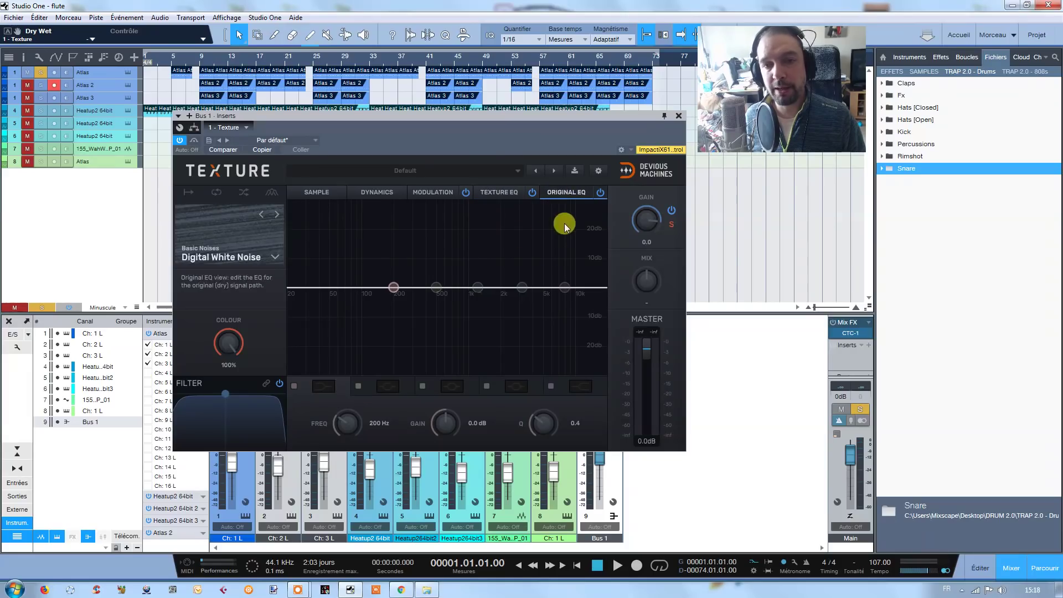
{"action": "left_click", "coordinate": [503, 193]}
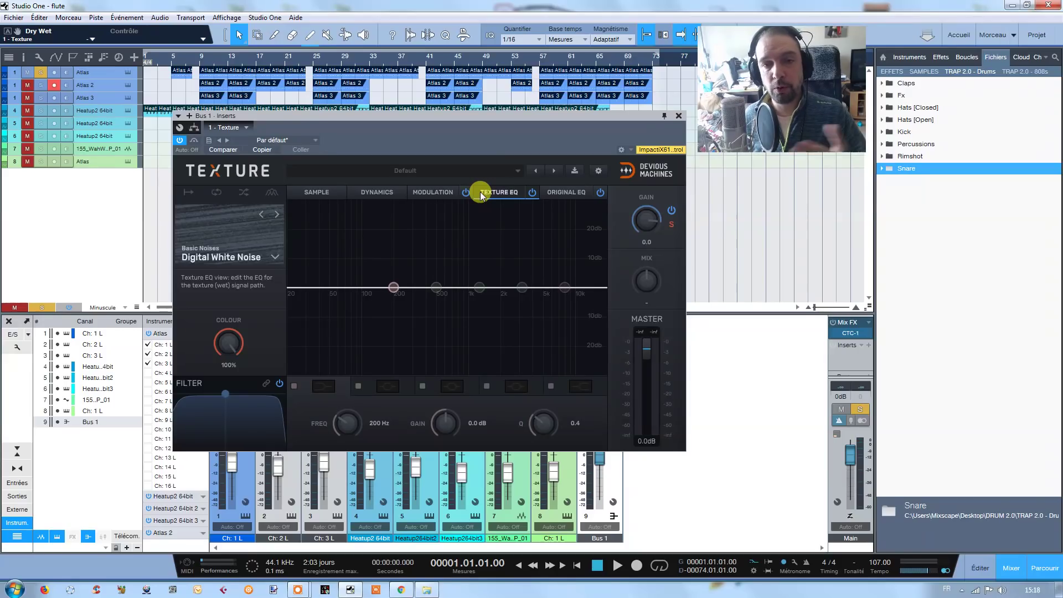
{"action": "left_click", "coordinate": [555, 192]}
{"action": "left_click", "coordinate": [501, 193]}
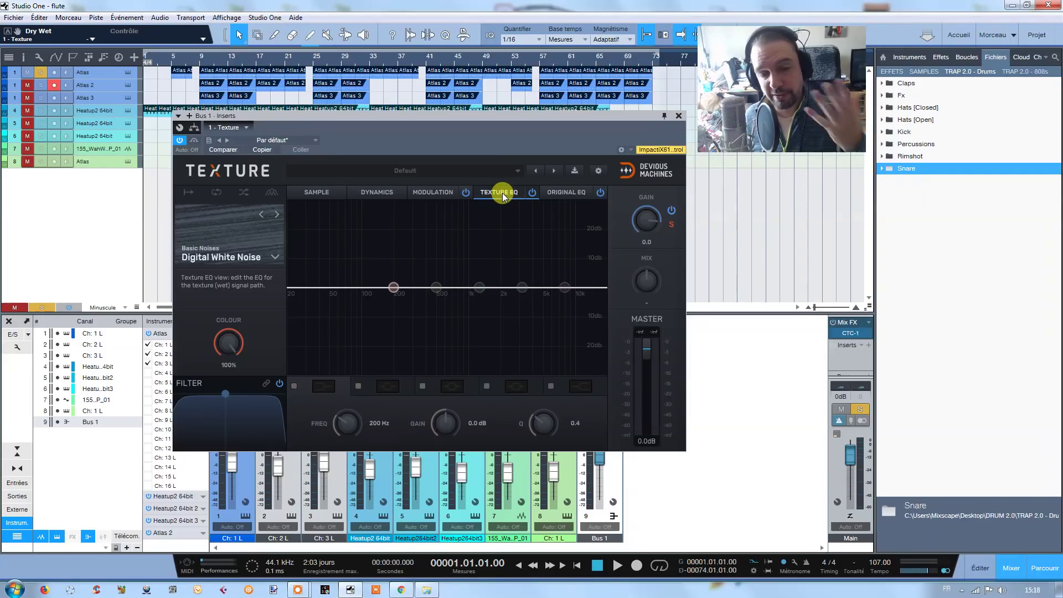
Step: Enable the second Texture EQ band, cut about 9.4 dB at 461 Hz with Q 0.8, and bring its gain back near zero
{"action": "double_click", "coordinate": [438, 289]}
{"action": "left_click_drag", "start_coordinate": [438, 289], "coordinate": [432, 311]}
{"action": "scroll", "coordinate": [433, 315], "scroll_direction": "up", "scroll_amount": 5}
{"action": "scroll", "coordinate": [433, 322], "scroll_direction": "up", "scroll_amount": 3}
{"action": "scroll", "coordinate": [434, 319], "scroll_direction": "down", "scroll_amount": 5}
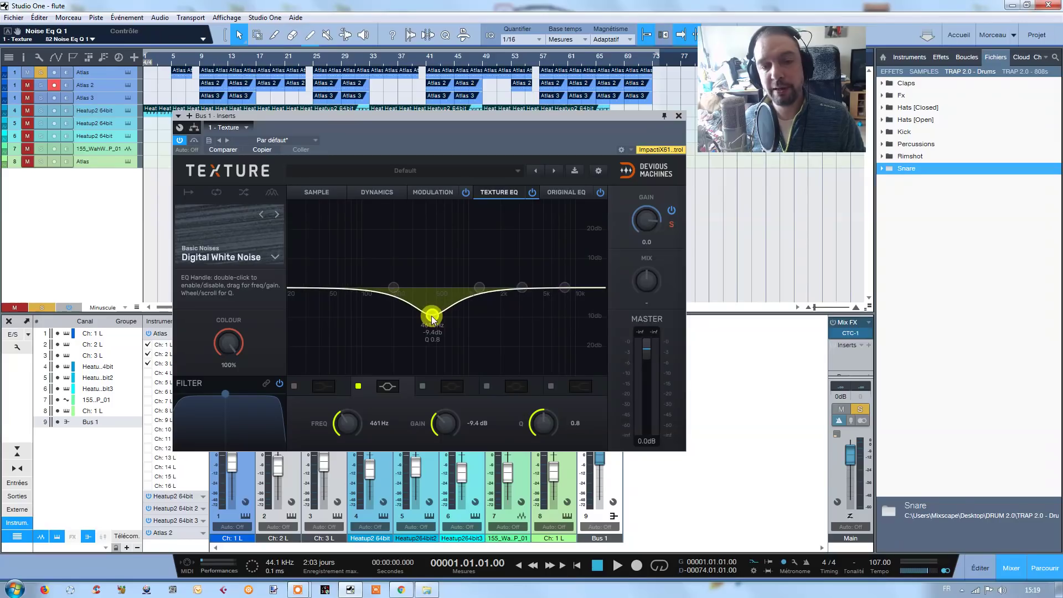
{"action": "left_click_drag", "start_coordinate": [433, 320], "coordinate": [434, 294]}
Step: Show the Original EQ view and look over the noise source categories again, keeping Digital White Noise
{"action": "left_click", "coordinate": [559, 192]}
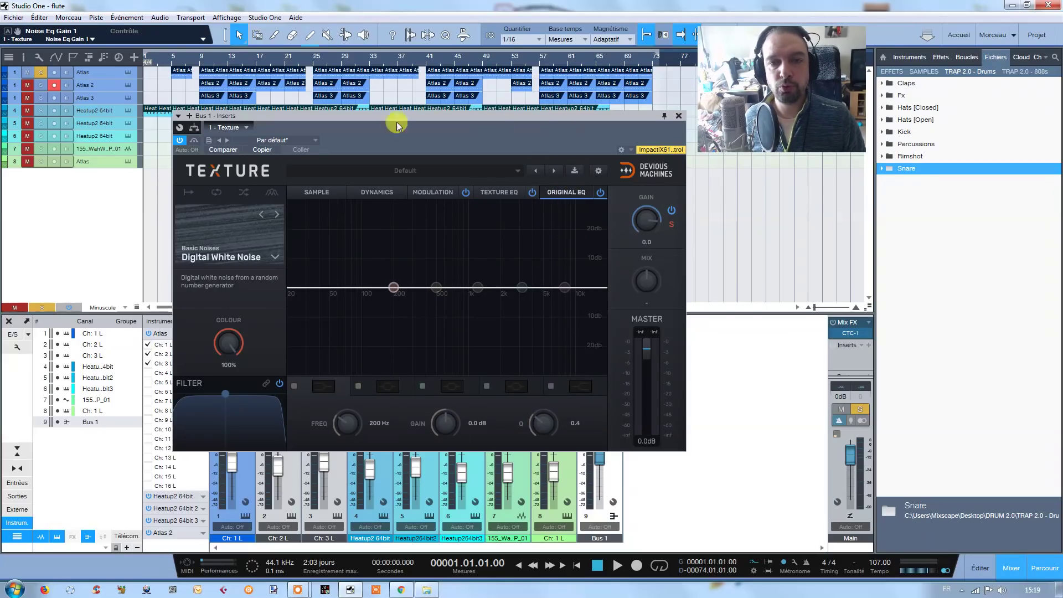
{"action": "left_click_drag", "start_coordinate": [503, 126], "coordinate": [498, 123]}
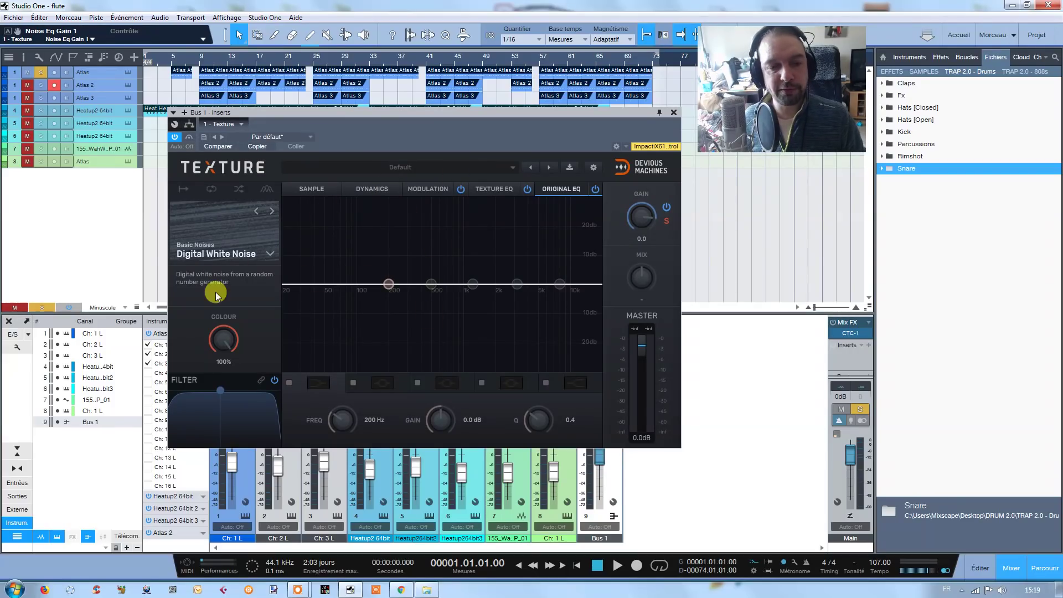
{"action": "left_click", "coordinate": [270, 254]}
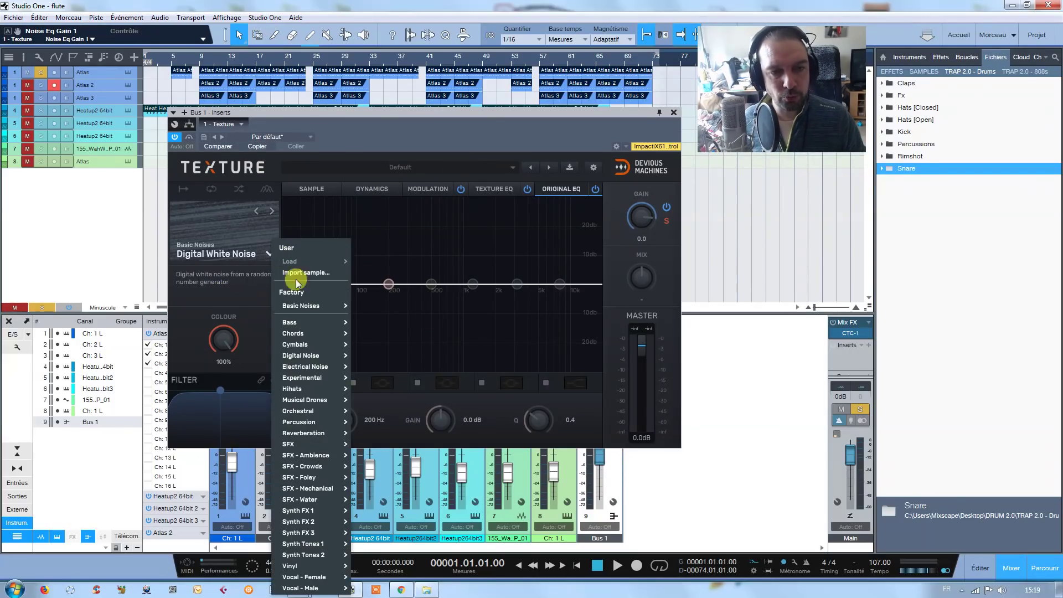
{"action": "left_click", "coordinate": [246, 302]}
Step: Try the noise Colour control, leave it at 100%, and close the Bus 1 Texture plugin window
{"action": "mouse_move", "coordinate": [221, 356]}
{"action": "left_mouse_down"}
{"action": "mouse_move", "coordinate": [221, 340]}
{"action": "mouse_move", "coordinate": [229, 357]}
{"action": "mouse_move", "coordinate": [231, 346]}
{"action": "left_mouse_up"}
{"action": "left_click", "coordinate": [223, 333]}
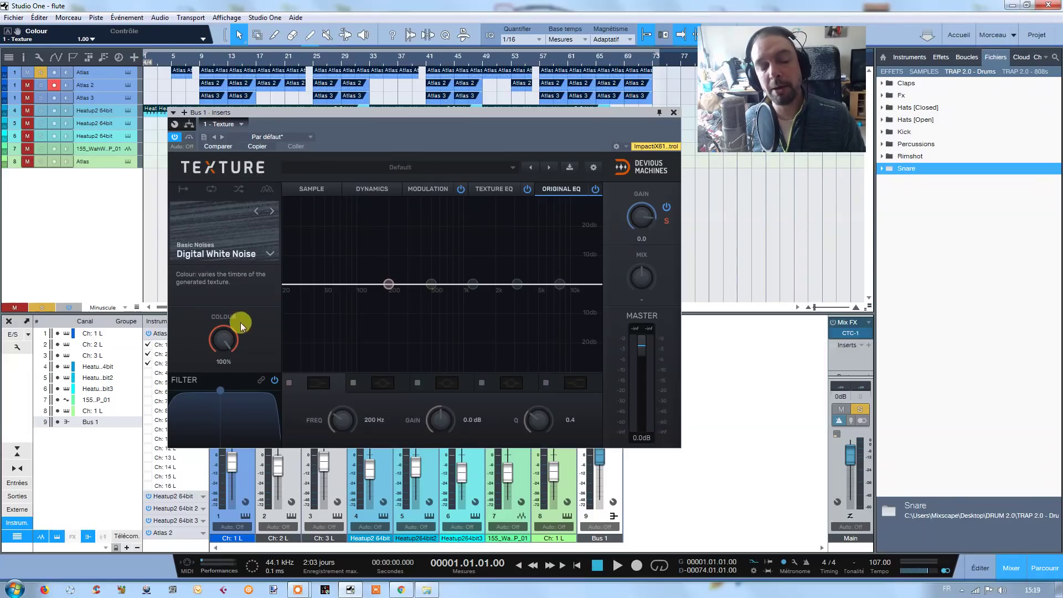
{"action": "left_click_drag", "start_coordinate": [689, 113], "coordinate": [697, 121]}
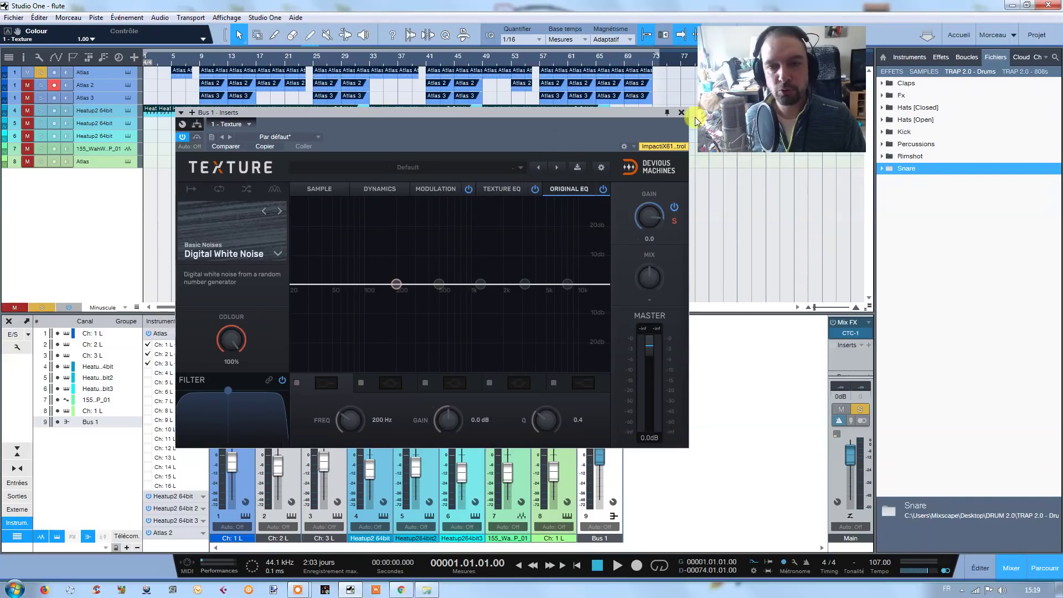
{"action": "left_click", "coordinate": [681, 112]}
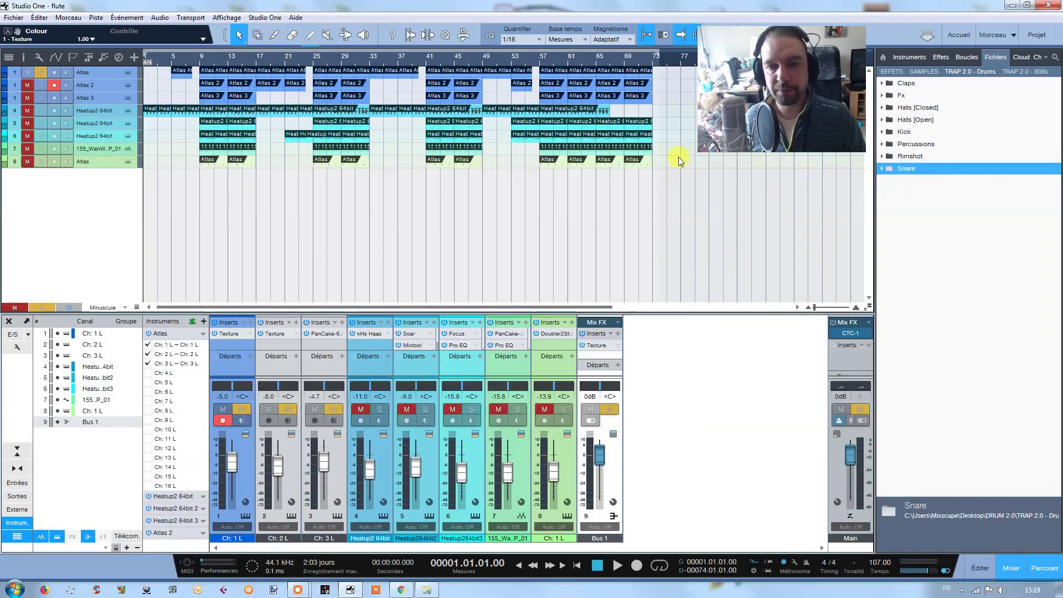
Step: Open the Texture plugin on Ch 1 and position its window over the arrangement
{"action": "left_click", "coordinate": [230, 335]}
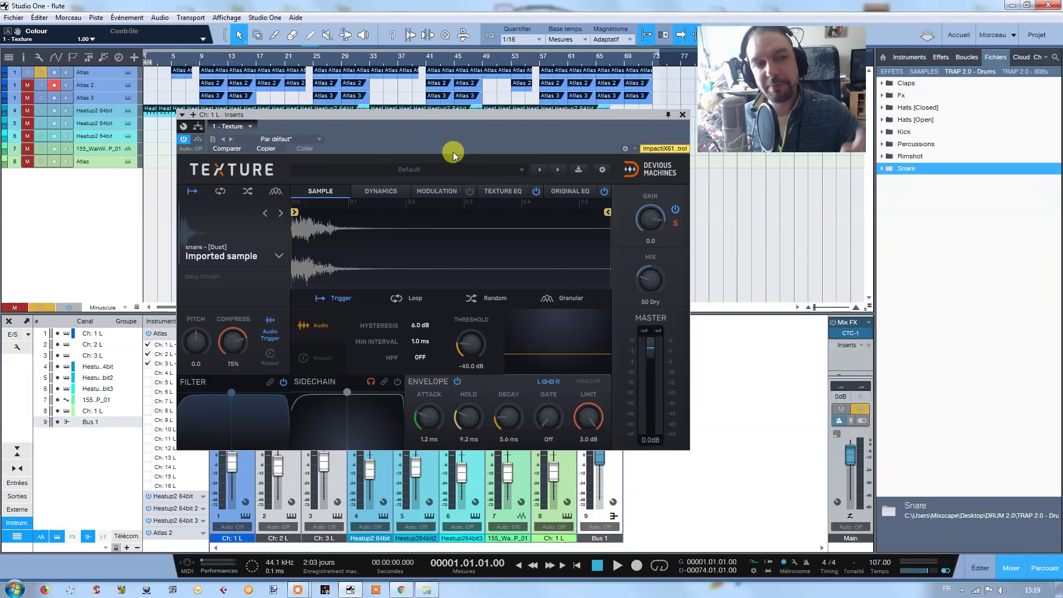
{"action": "left_click_drag", "start_coordinate": [421, 139], "coordinate": [436, 142]}
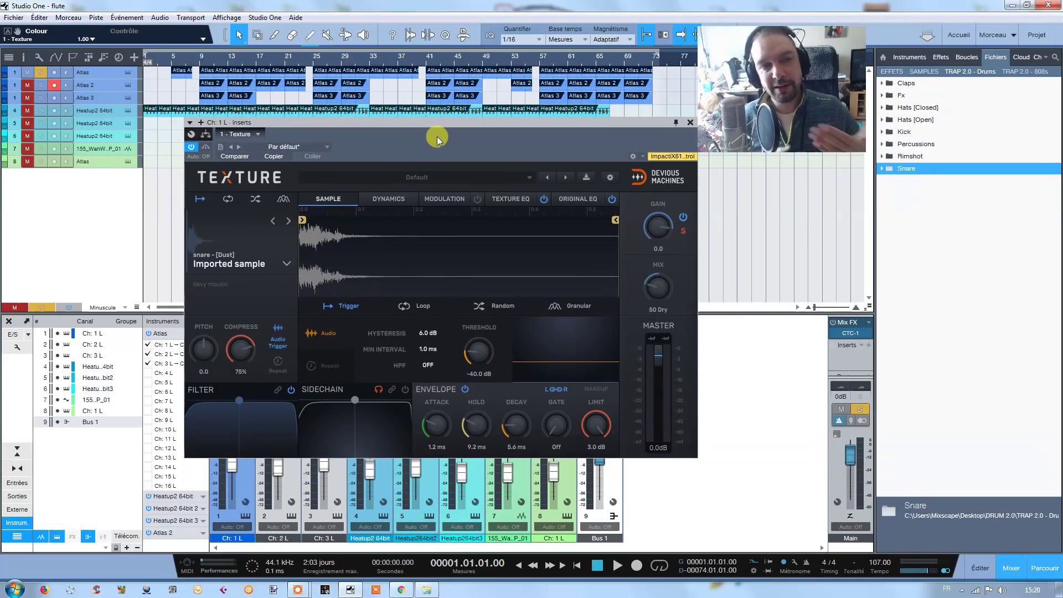
{"action": "left_click_drag", "start_coordinate": [437, 136], "coordinate": [434, 131]}
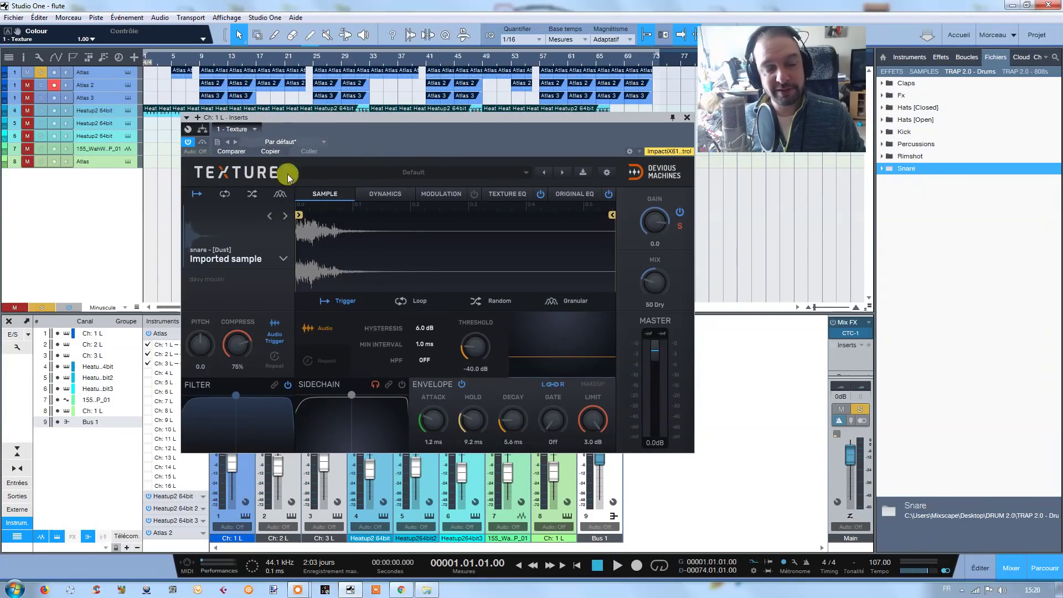
{"action": "left_click_drag", "start_coordinate": [395, 142], "coordinate": [301, 143]}
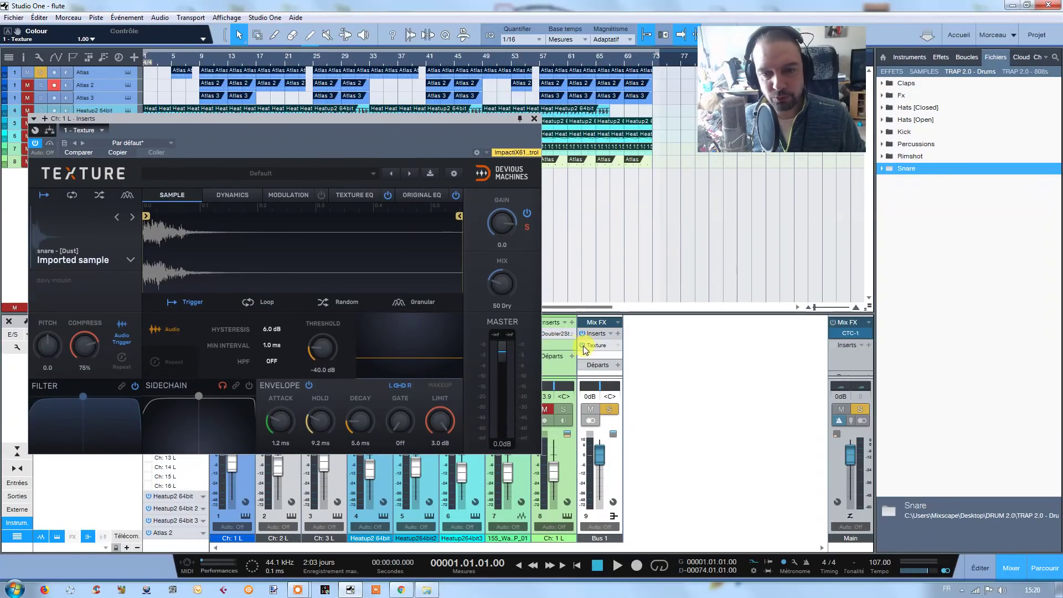
{"action": "left_click_drag", "start_coordinate": [332, 140], "coordinate": [454, 122]}
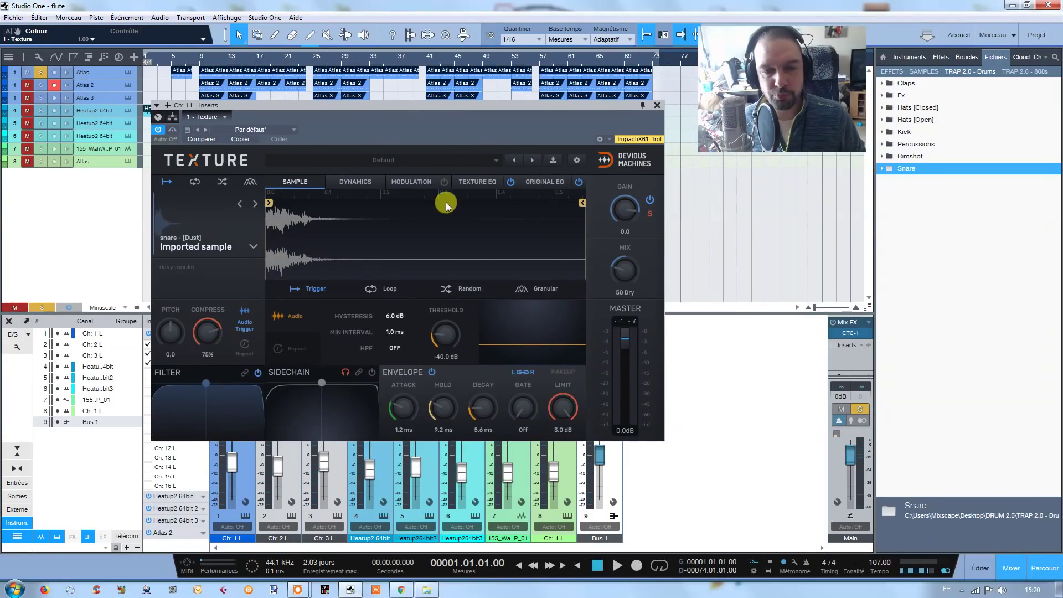
{"action": "left_click_drag", "start_coordinate": [380, 143], "coordinate": [393, 148]}
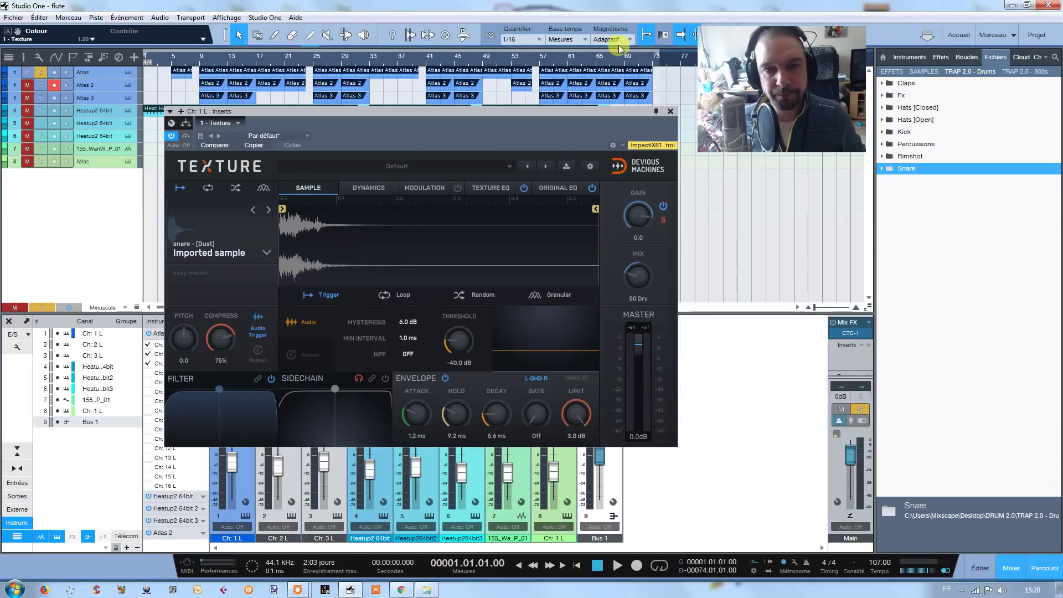
{"action": "left_click_drag", "start_coordinate": [436, 132], "coordinate": [456, 132]}
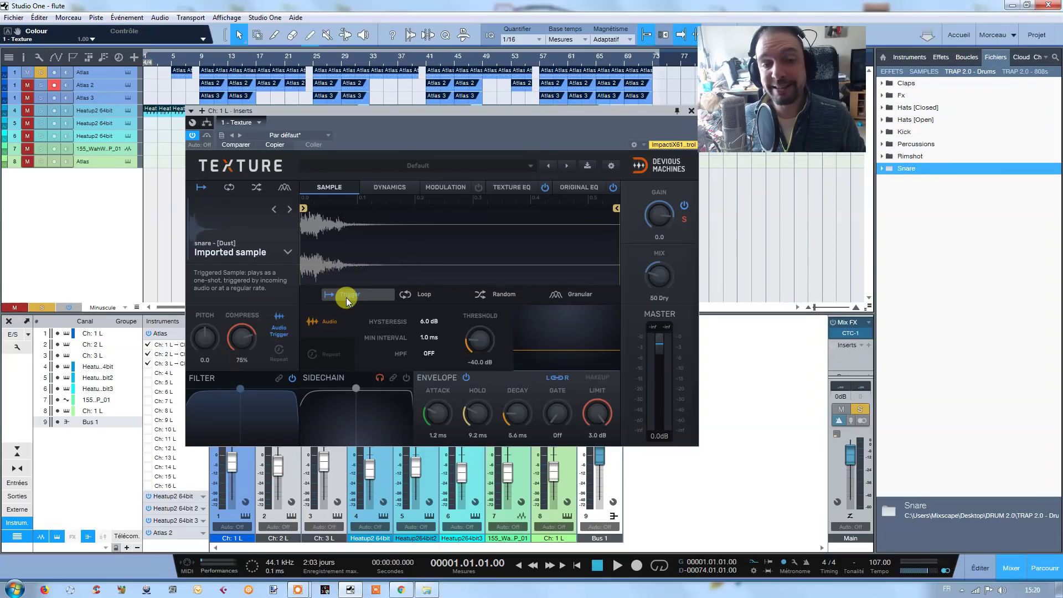
Step: Try the Random and Granular playback modes on the imported snare sample in Texture, and return it to Trigger
{"action": "left_click", "coordinate": [570, 294]}
{"action": "left_click", "coordinate": [508, 289]}
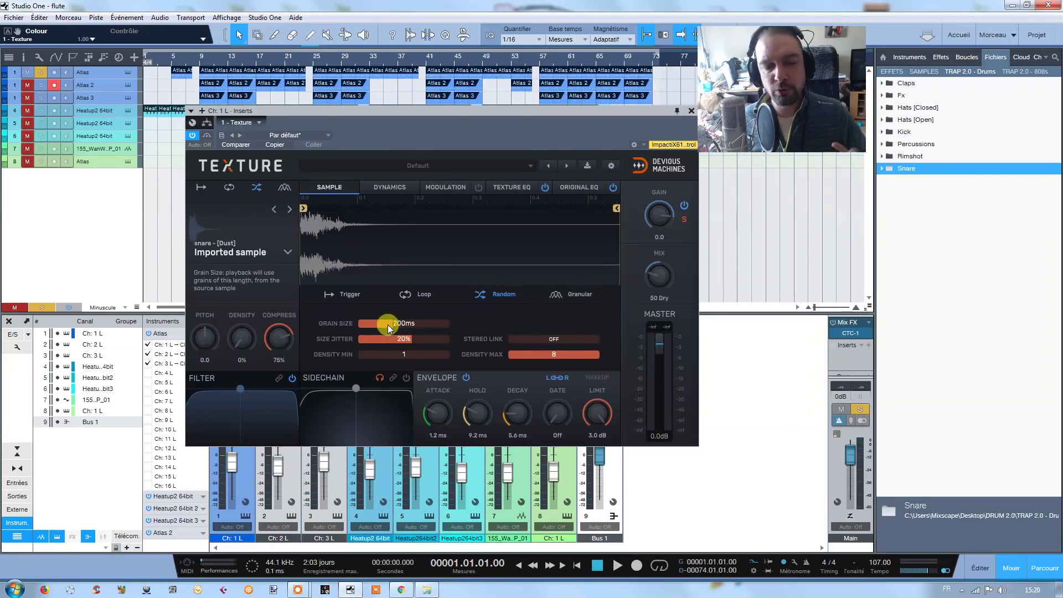
{"action": "left_click", "coordinate": [561, 297]}
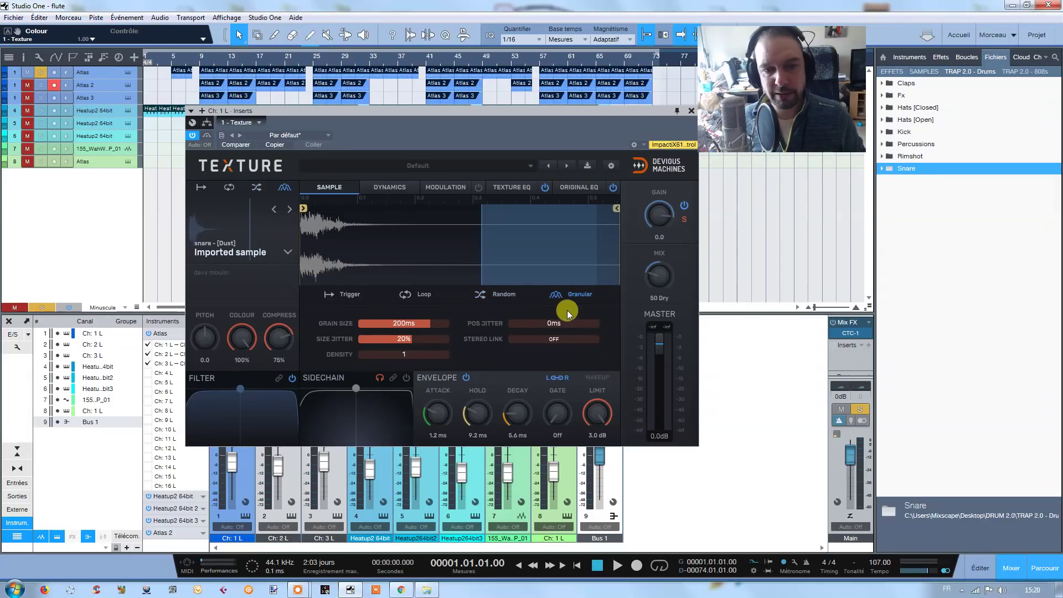
{"action": "left_click", "coordinate": [494, 294]}
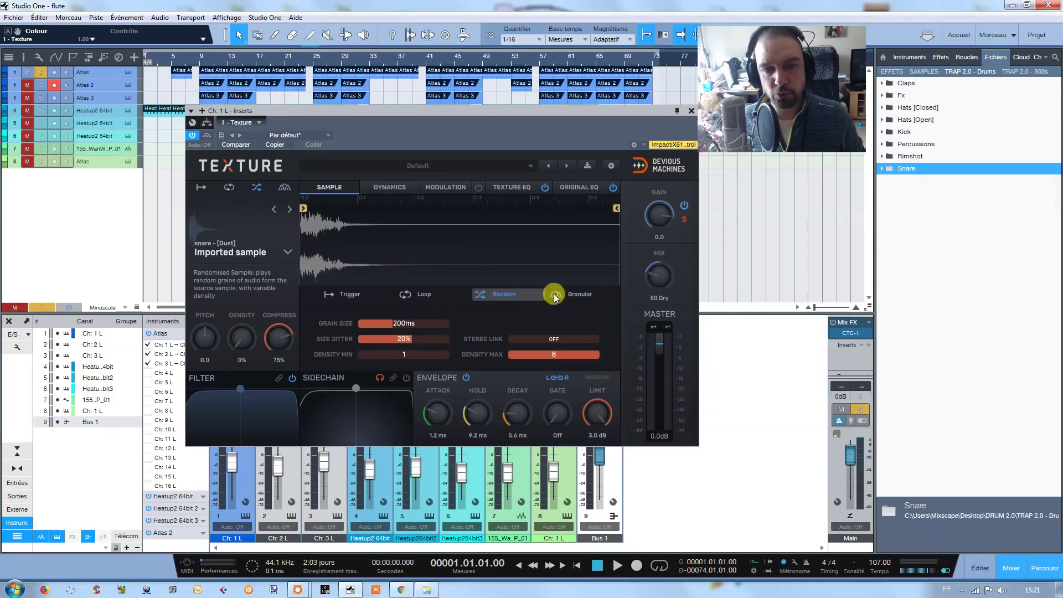
{"action": "left_click", "coordinate": [344, 298]}
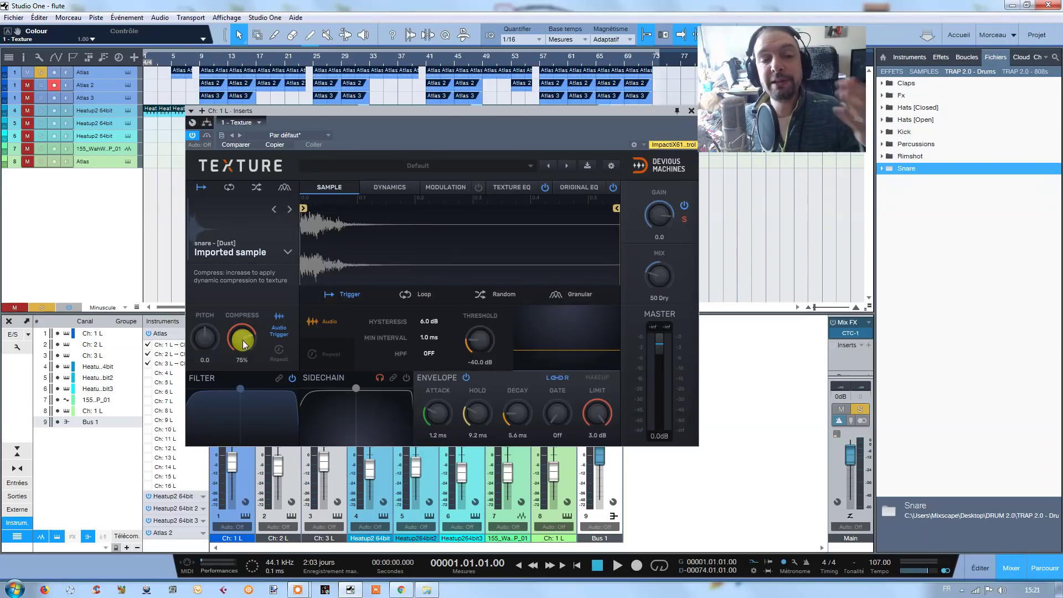
Step: Set the Ch 1 Texture mix to 100 Wet and play from bar 9, switching the bypassed plugin back on during playback to compare
{"action": "double_click", "coordinate": [655, 277]}
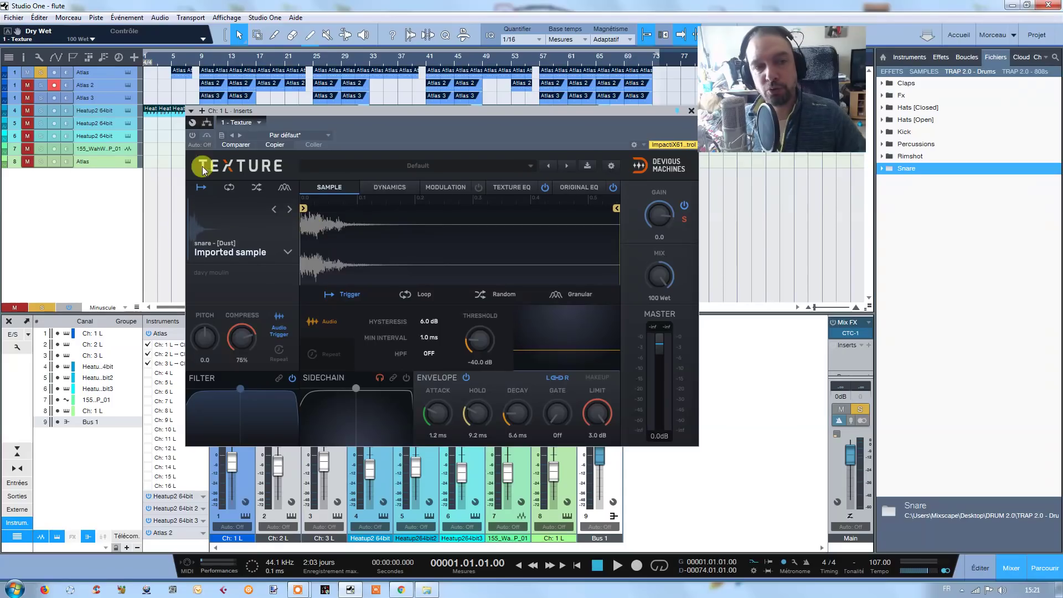
{"action": "left_click", "coordinate": [197, 60]}
{"action": "key", "text": "space"}
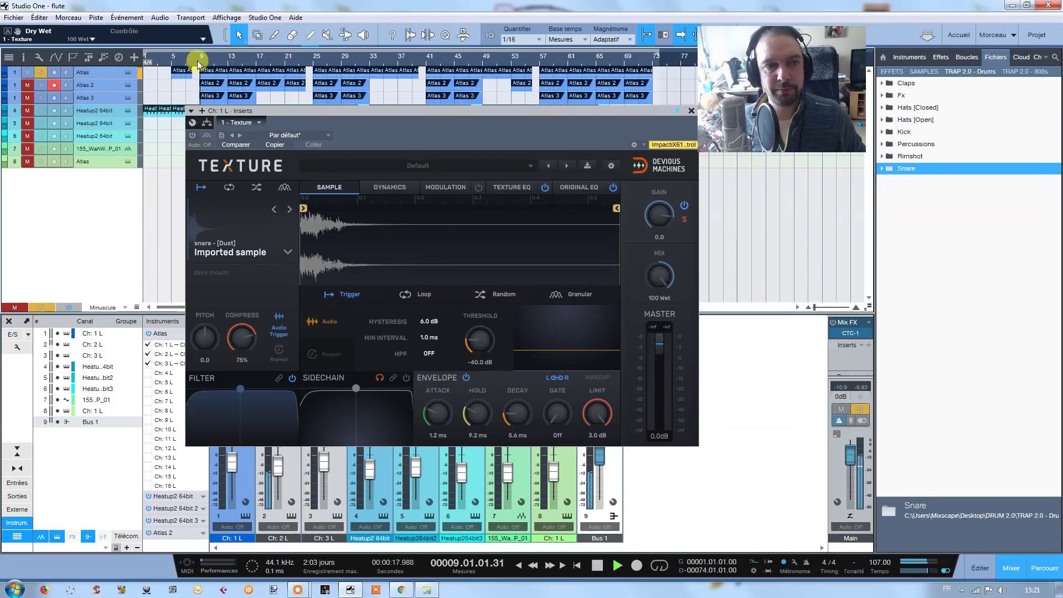
{"action": "left_click", "coordinate": [192, 136]}
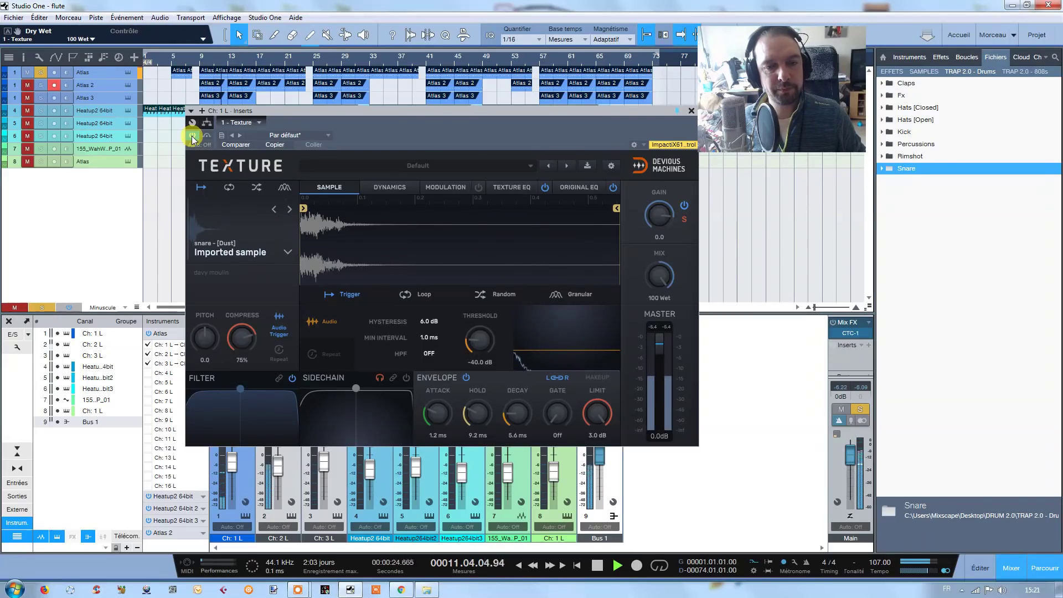
{"action": "left_click", "coordinate": [603, 568]}
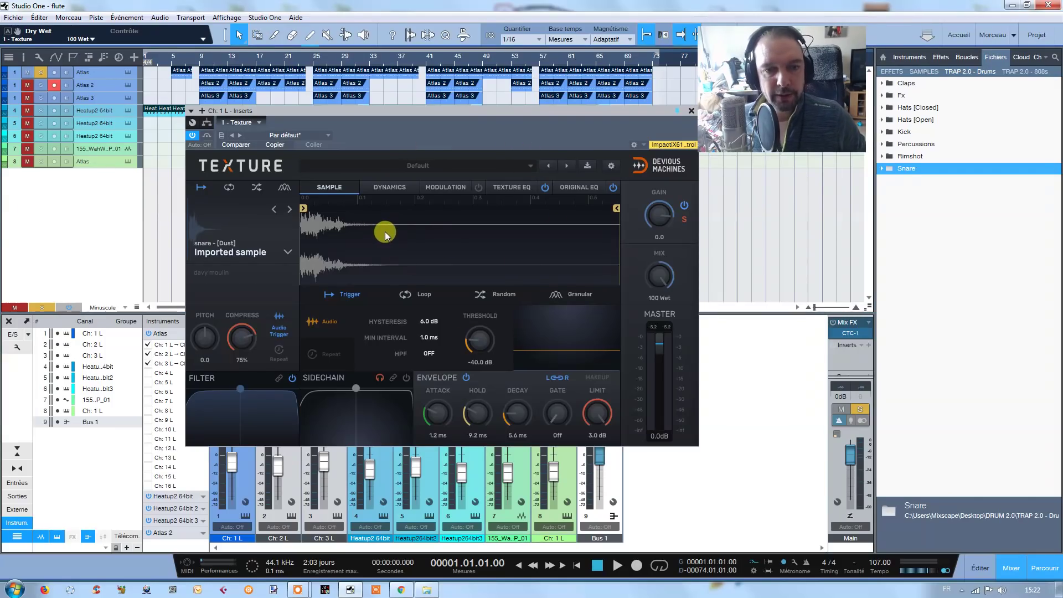
Step: Close the Ch 1 Texture window, open the Texture plugin on Ch 2, and move it clear of the first mixer channels
{"action": "left_click_drag", "start_coordinate": [491, 126], "coordinate": [412, 135]}
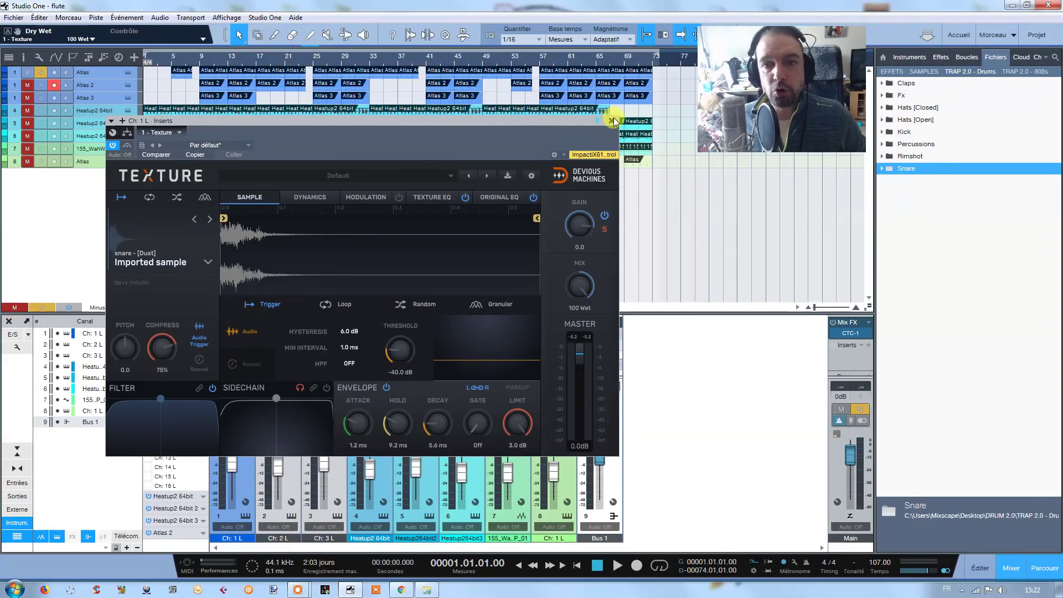
{"action": "left_click", "coordinate": [612, 120]}
{"action": "left_click", "coordinate": [275, 334]}
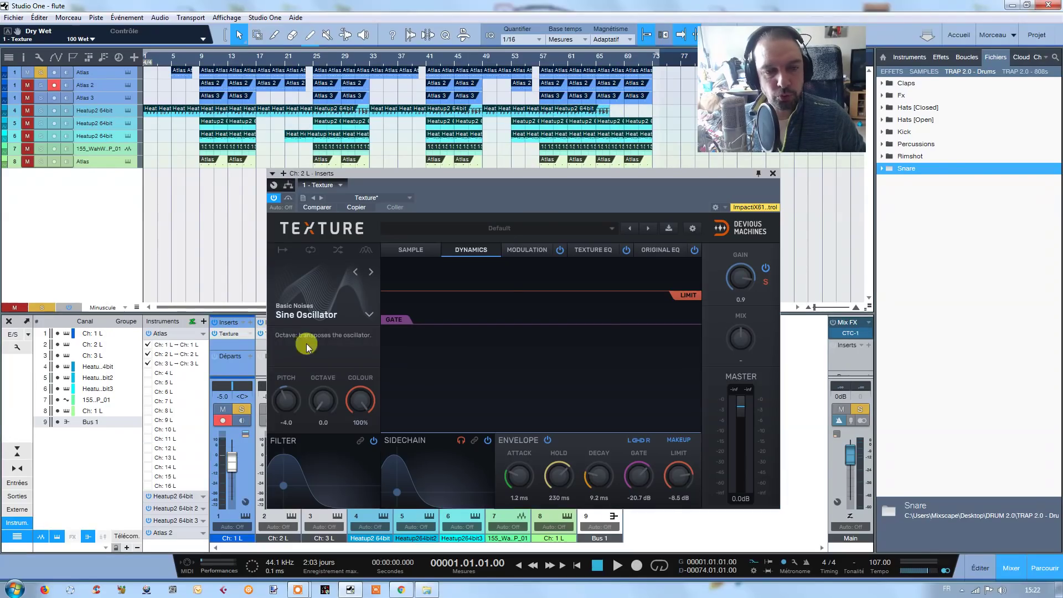
{"action": "left_click_drag", "start_coordinate": [545, 204], "coordinate": [704, 208]}
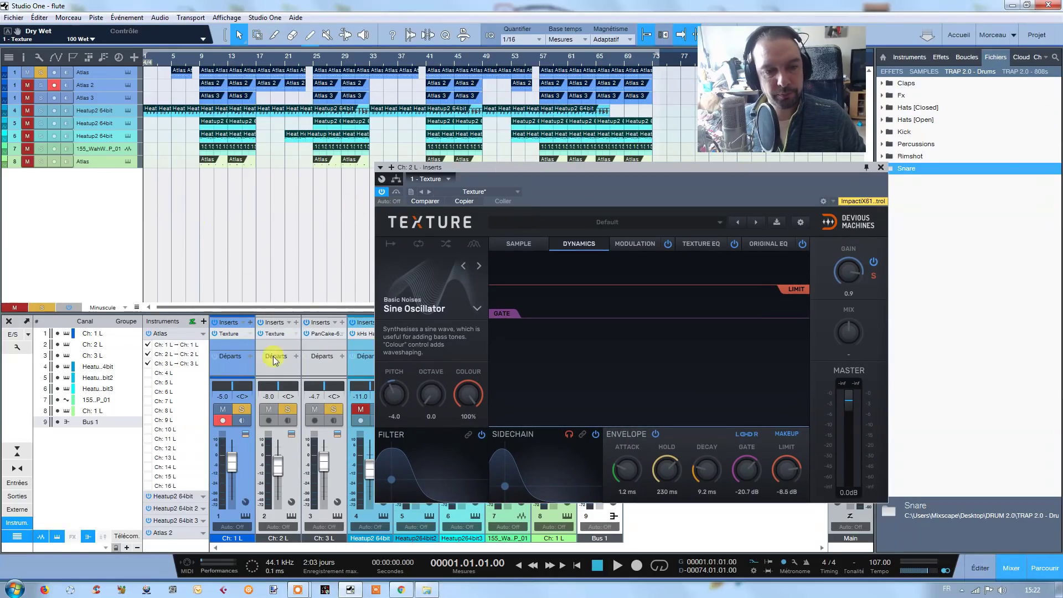
Step: Turn off solo on Ch 1, mute Ch 1 and Ch 3, and reposition the Ch 2 Texture window
{"action": "left_click", "coordinate": [242, 409]}
{"action": "left_click", "coordinate": [223, 409]}
{"action": "left_click", "coordinate": [314, 409]}
{"action": "left_click_drag", "start_coordinate": [600, 202], "coordinate": [553, 184]}
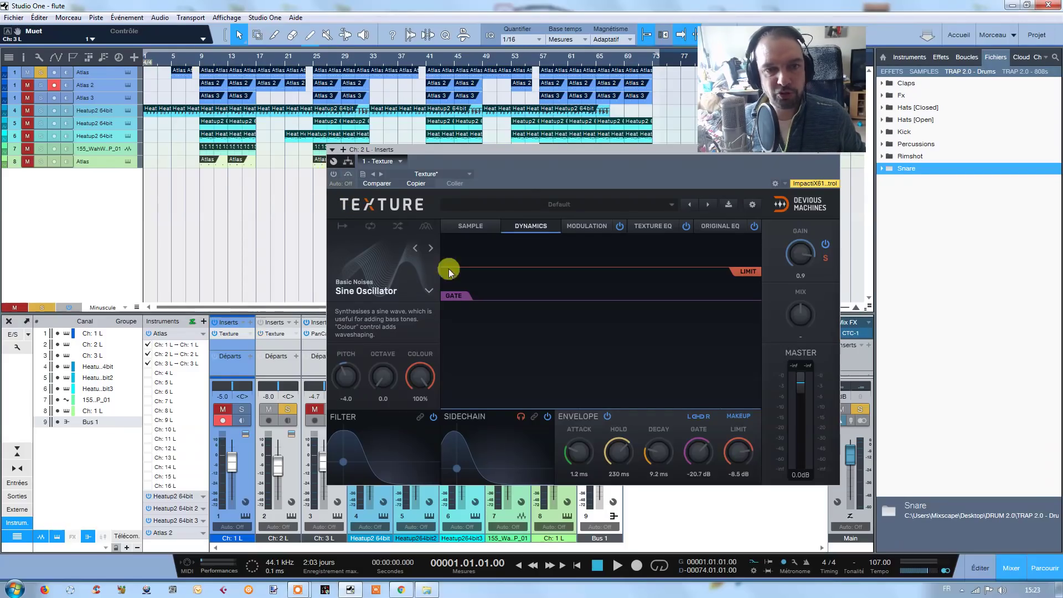
Step: Play from bar 9 and switch the bypassed Ch 2 Texture plugin back on to compare the sound
{"action": "left_click", "coordinate": [201, 61]}
{"action": "key", "text": "space"}
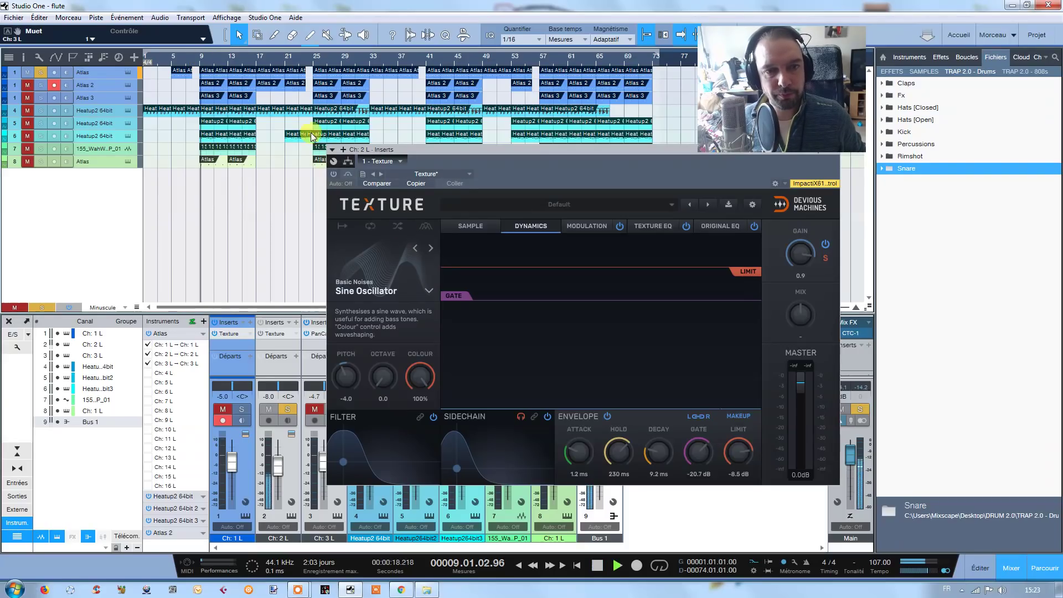
{"action": "left_click", "coordinate": [334, 175]}
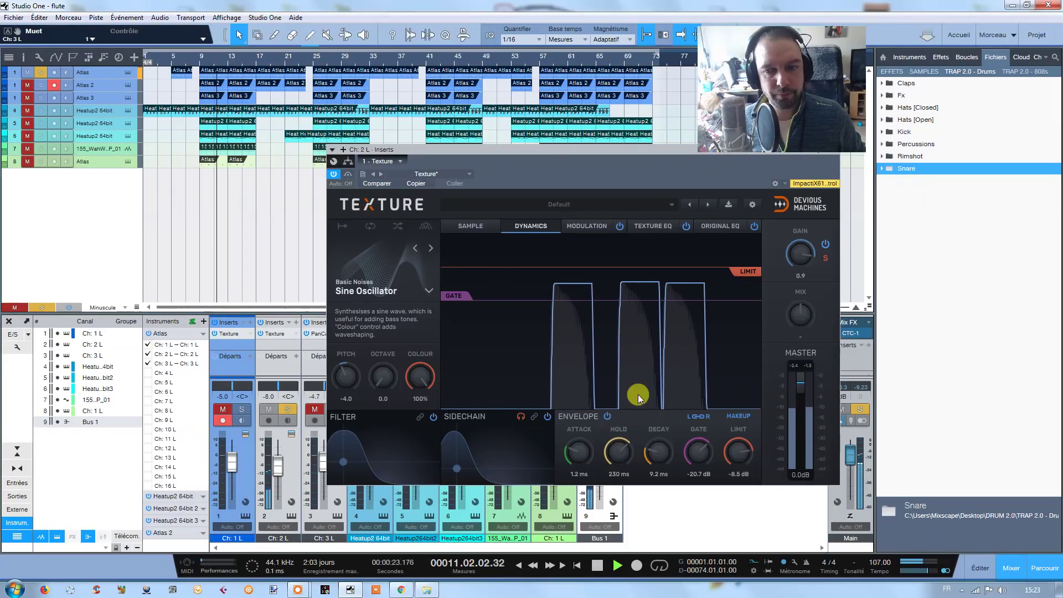
Step: Sweep the Ch 2 Texture mix, set it to 100 Wet, and play the texture layer alone from bar 9
{"action": "mouse_move", "coordinate": [800, 315]}
{"action": "left_click_drag", "start_coordinate": [800, 315], "coordinate": [800, 281]}
{"action": "key", "text": "space"}
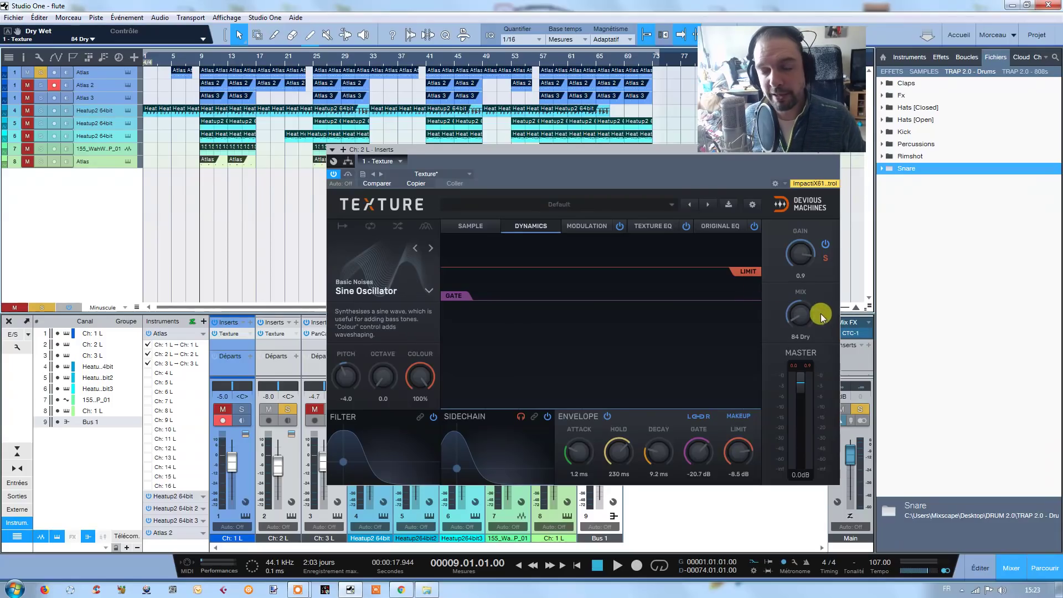
{"action": "left_click_drag", "start_coordinate": [805, 324], "coordinate": [805, 360]}
{"action": "left_click_drag", "start_coordinate": [801, 315], "coordinate": [808, 316]}
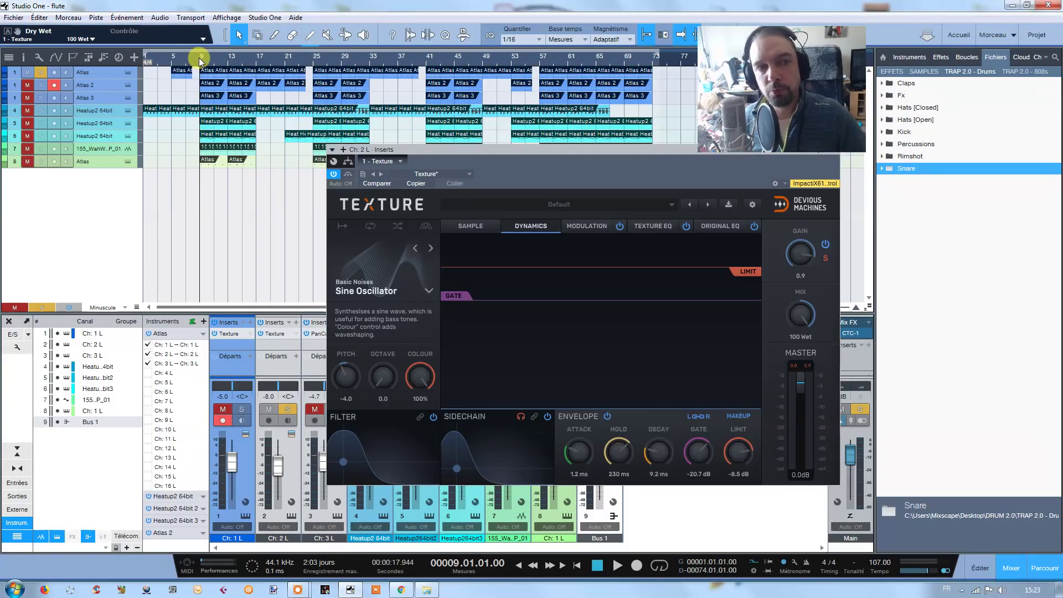
{"action": "key", "text": "space"}
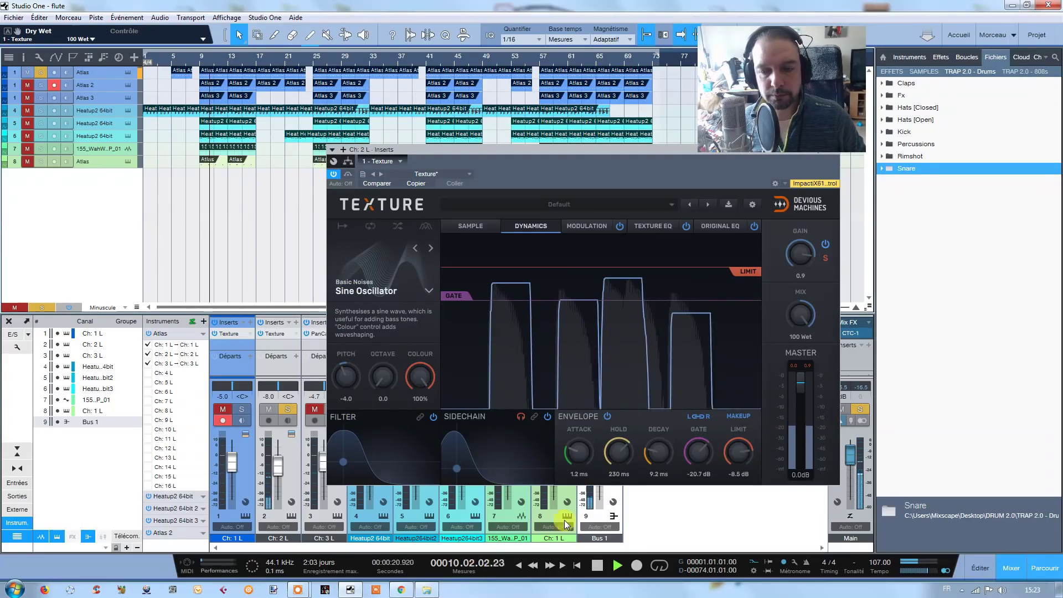
{"action": "left_click", "coordinate": [597, 565]}
Step: Bring the Ch 2 Texture mix back to 1 Wet and close the plugin window
{"action": "left_click_drag", "start_coordinate": [800, 314], "coordinate": [801, 404]}
{"action": "left_click_drag", "start_coordinate": [800, 314], "coordinate": [791, 184]}
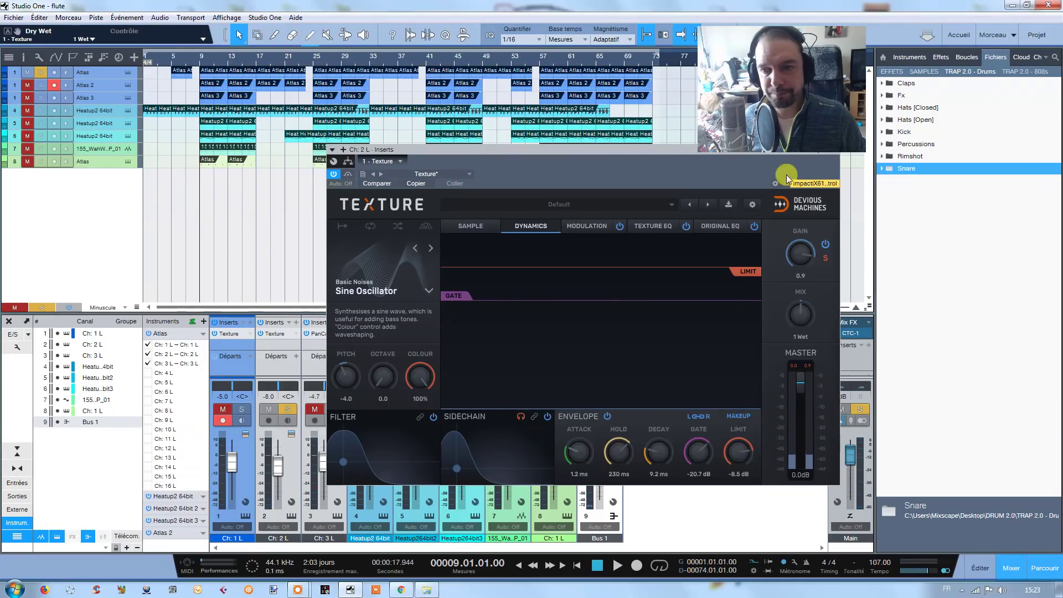
{"action": "left_click_drag", "start_coordinate": [569, 178], "coordinate": [362, 187]}
{"action": "left_click", "coordinate": [627, 167]}
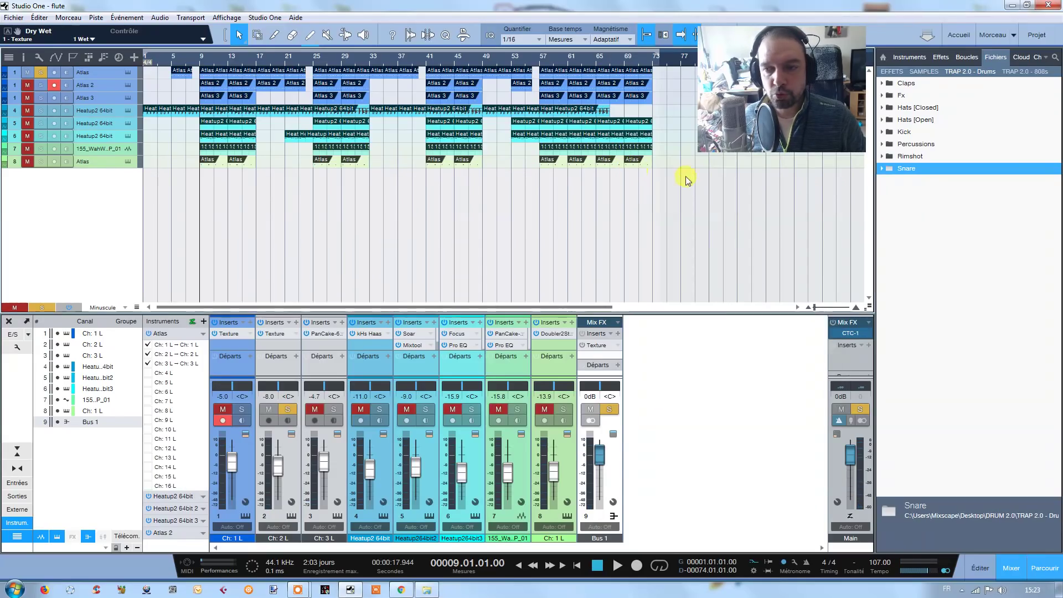
Step: Insert the Texture plugin on the Main channel from the recently used effects
{"action": "left_click", "coordinate": [869, 346]}
{"action": "left_click", "coordinate": [933, 31]}
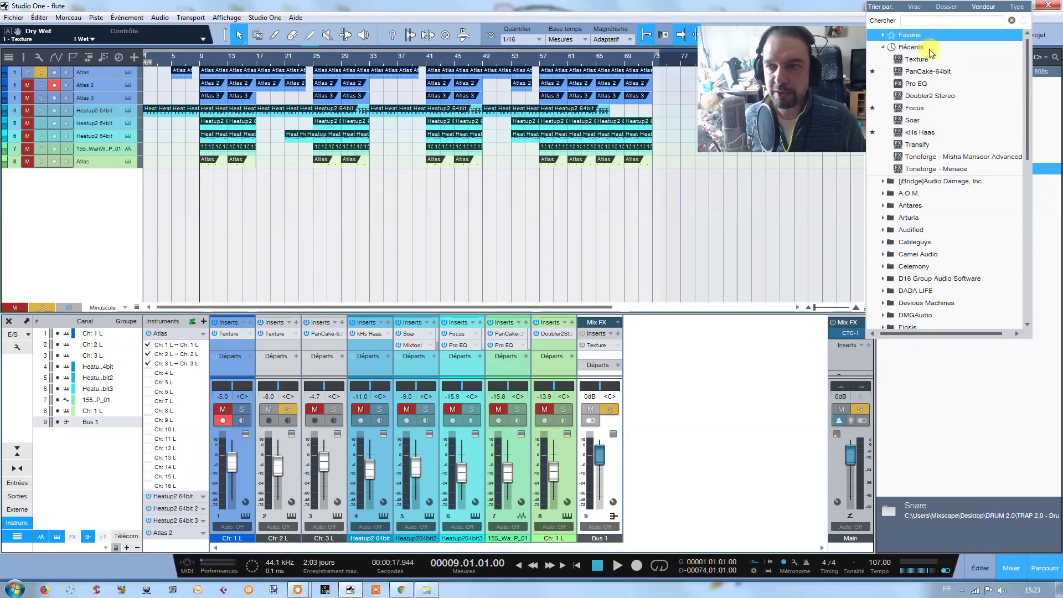
{"action": "left_click", "coordinate": [935, 64]}
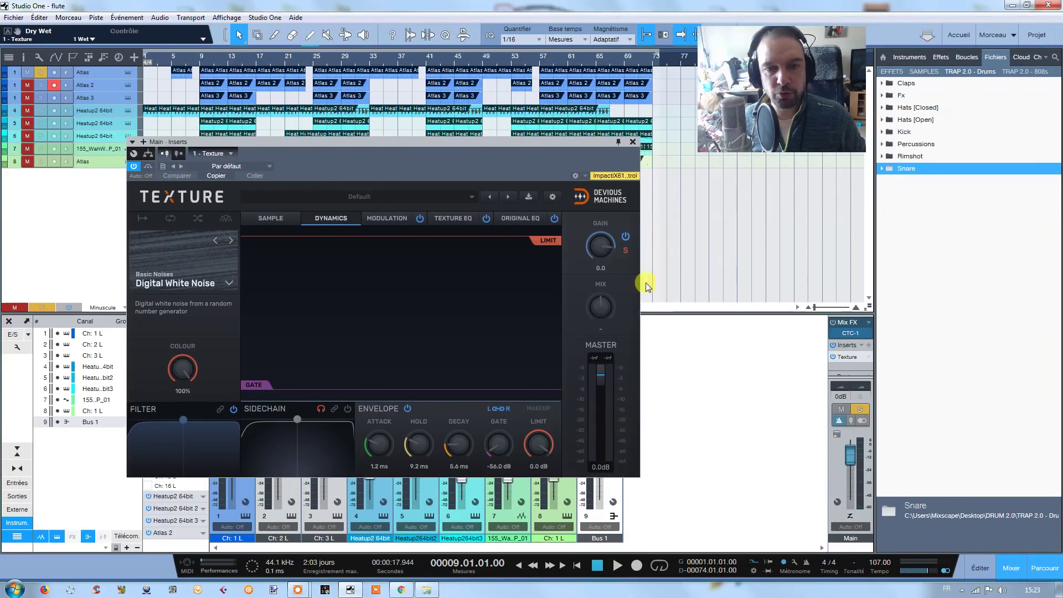
Step: Look through Texture's factory preset categories and load the Harpsichordal preset from Musical on the Main channel
{"action": "left_click", "coordinate": [473, 198]}
{"action": "mouse_move", "coordinate": [290, 261]}
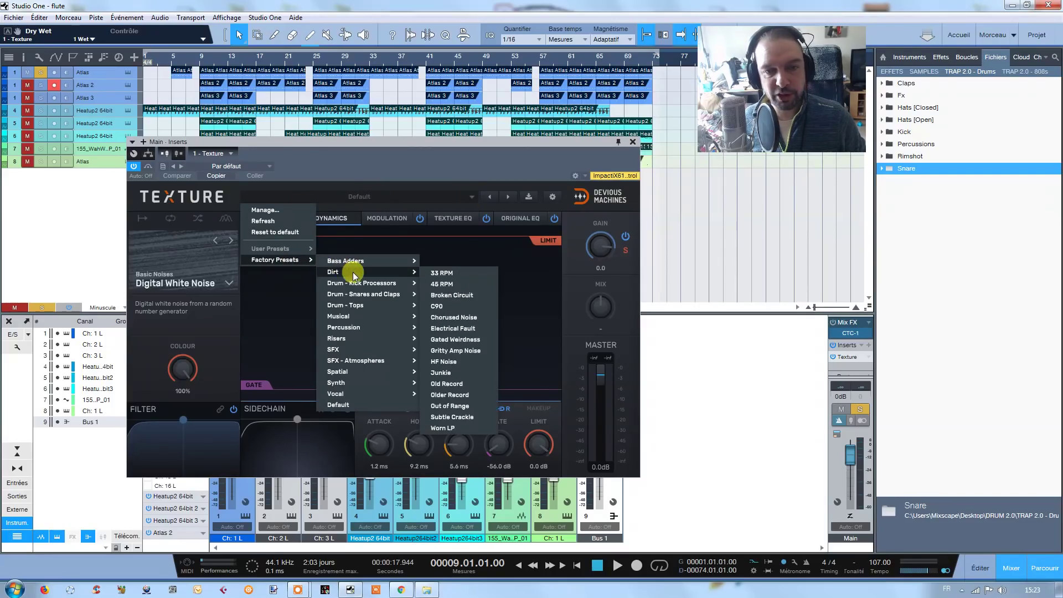
{"action": "mouse_move", "coordinate": [351, 284]}
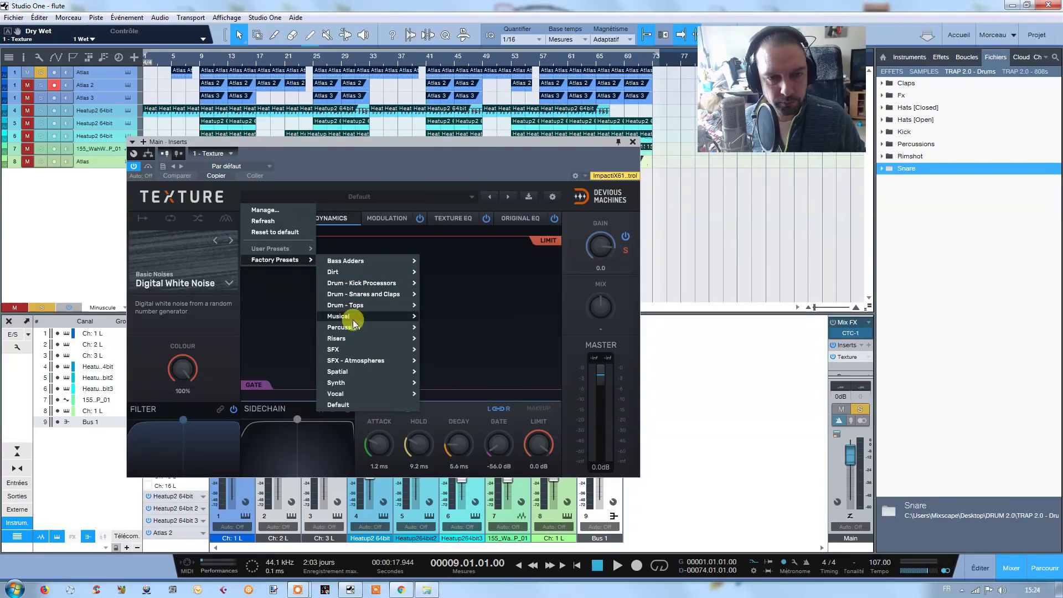
{"action": "mouse_move", "coordinate": [421, 316]}
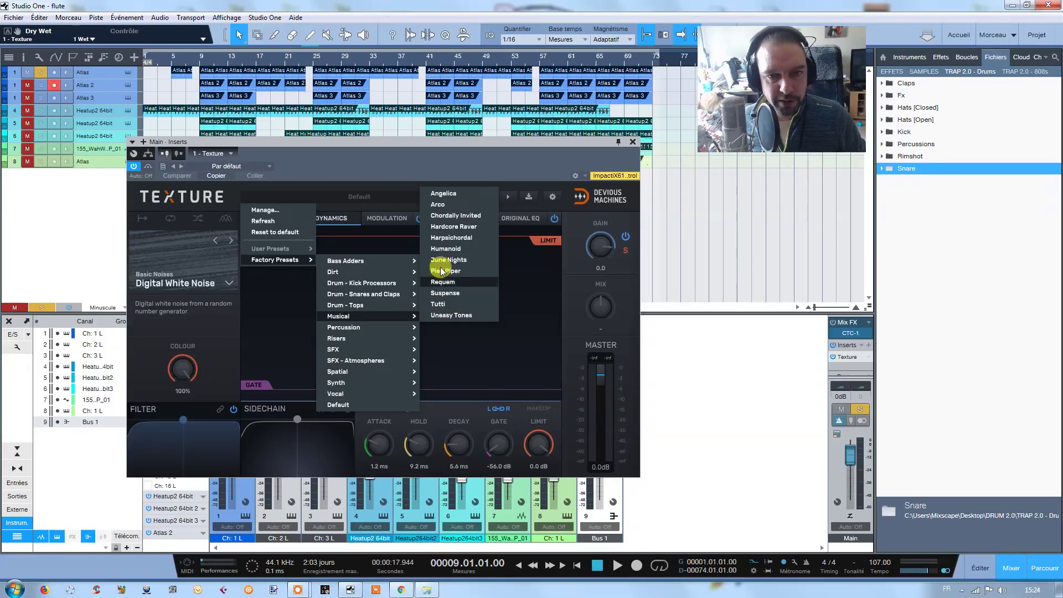
{"action": "left_click", "coordinate": [451, 238]}
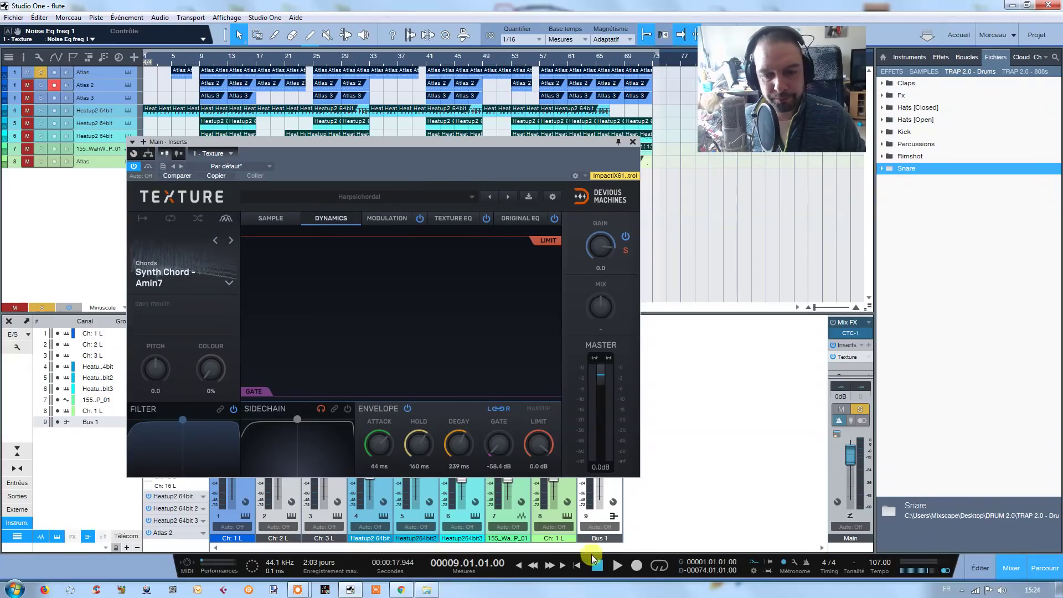
Step: Play the song through the Harpsichordal preset, set the Main Texture mix to 100 Wet, and stop playback
{"action": "left_click", "coordinate": [616, 566]}
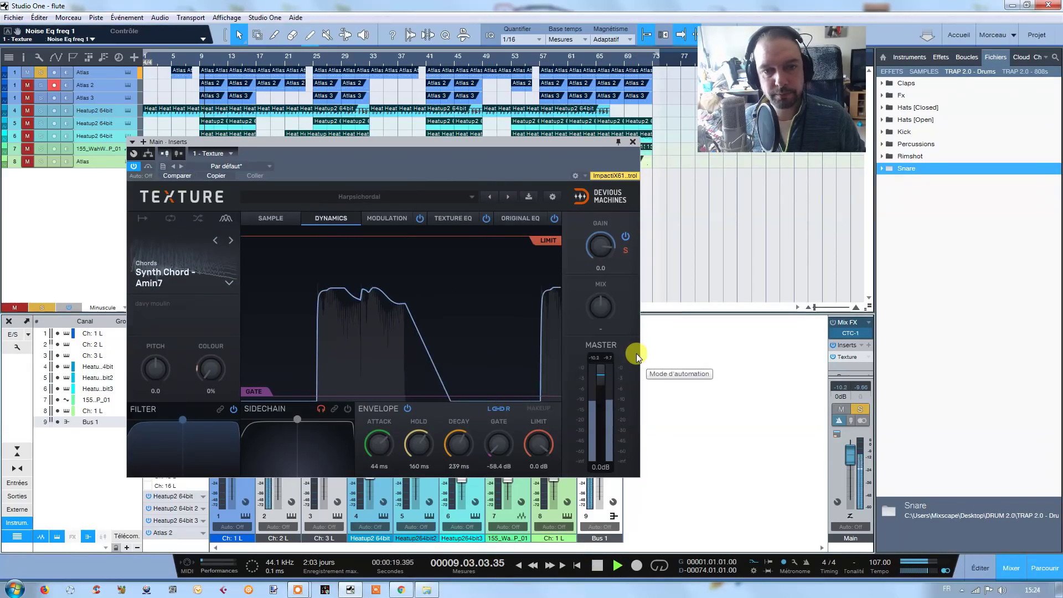
{"action": "left_click", "coordinate": [602, 311]}
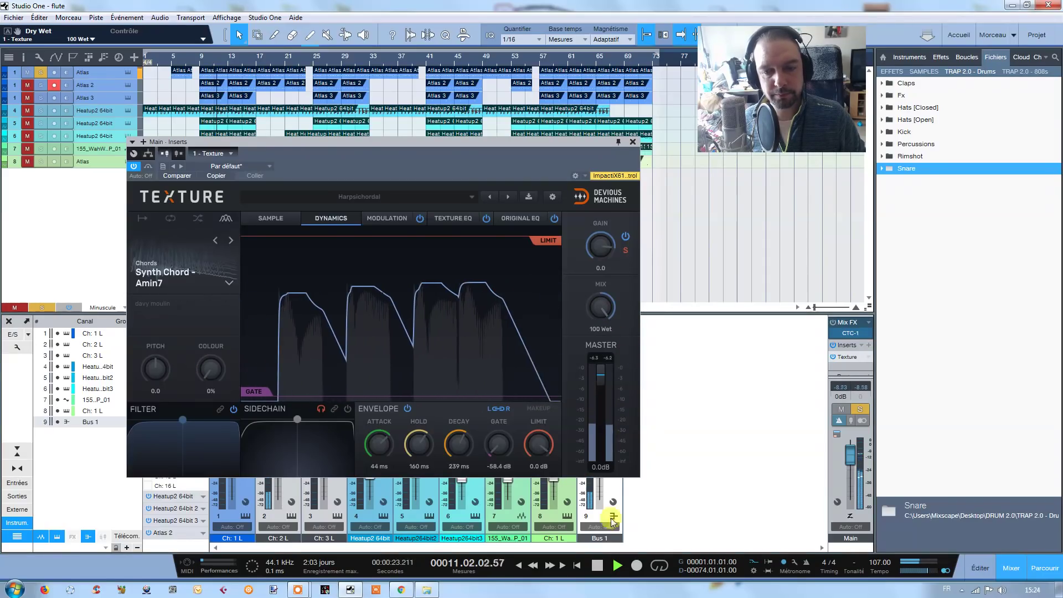
{"action": "left_click", "coordinate": [595, 573]}
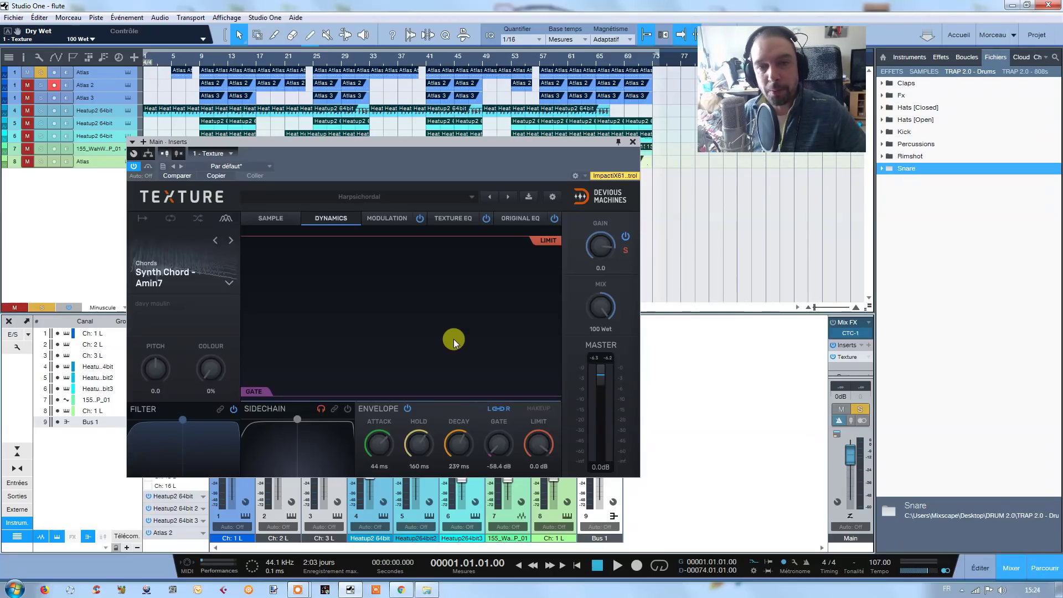
Step: Lower the Main channel's Texture mix from fully wet to 5 Dry
{"action": "left_click_drag", "start_coordinate": [461, 163], "coordinate": [522, 168]}
{"action": "left_click_drag", "start_coordinate": [662, 313], "coordinate": [662, 324]}
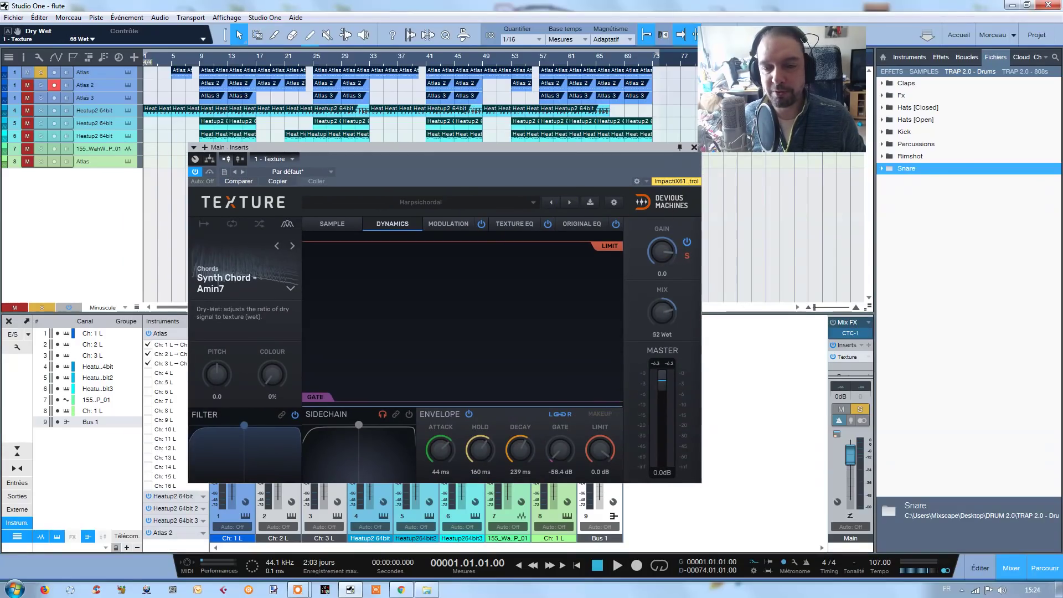
{"action": "left_click_drag", "start_coordinate": [662, 320], "coordinate": [662, 320]}
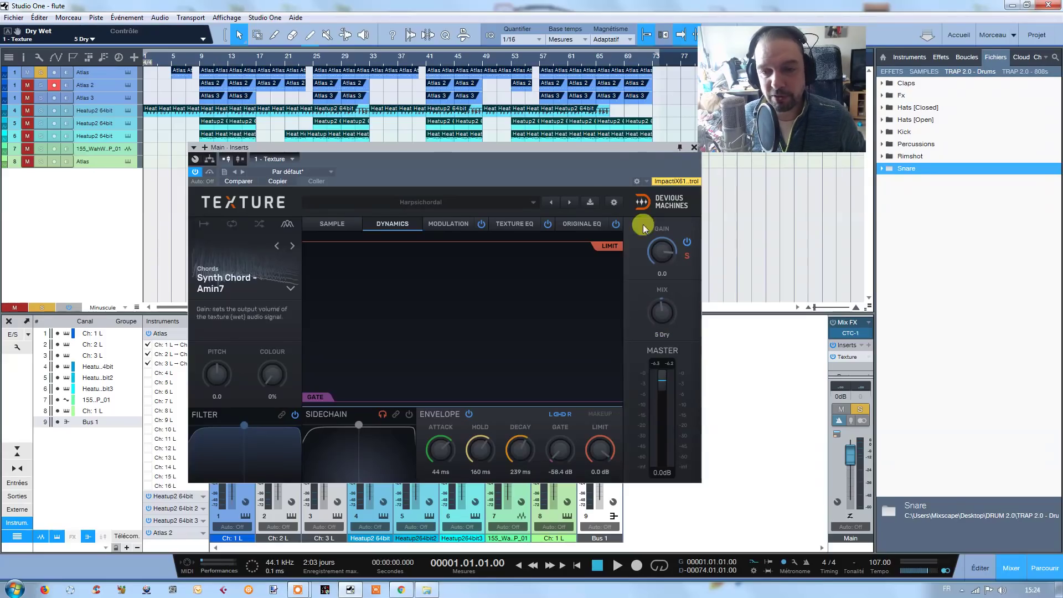
Step: Load the Big Riser 2 preset from the Risers category of Texture's factory presets on the Main channel
{"action": "left_click_drag", "start_coordinate": [606, 166], "coordinate": [590, 203]}
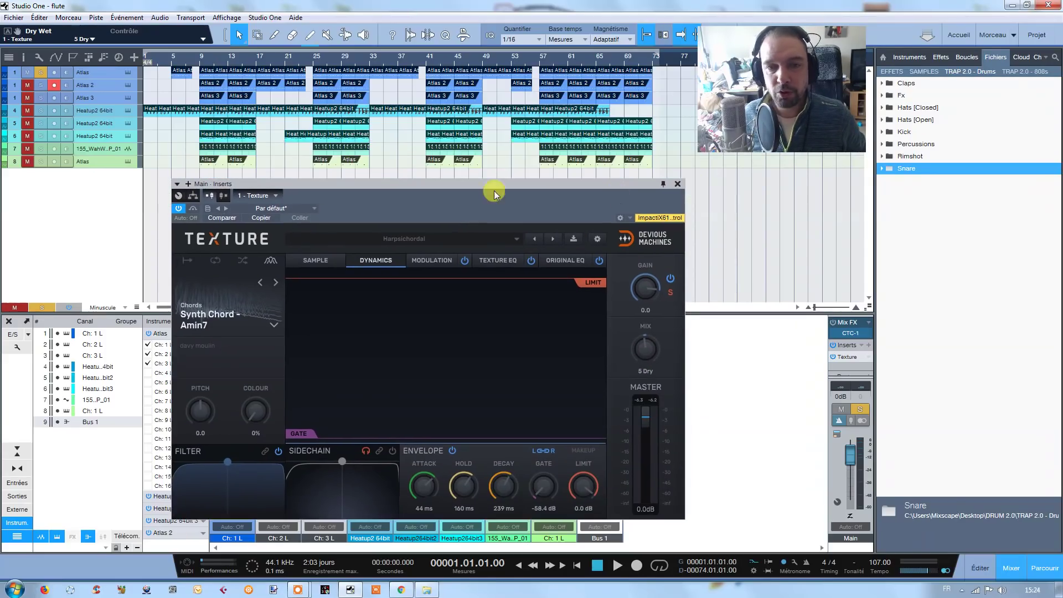
{"action": "left_click", "coordinate": [517, 239]}
{"action": "mouse_move", "coordinate": [352, 303]}
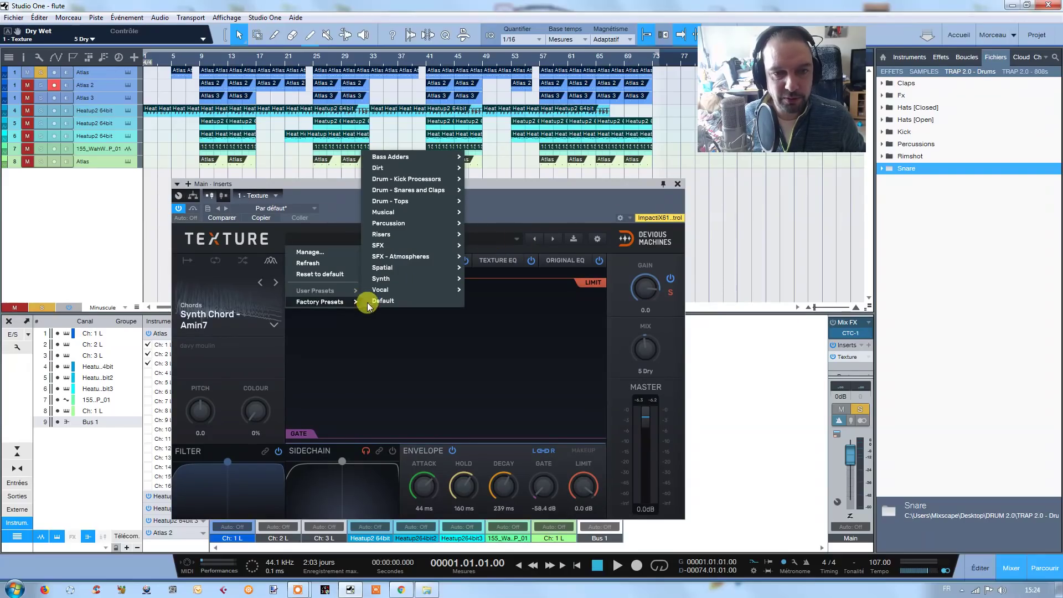
{"action": "mouse_move", "coordinate": [405, 231]}
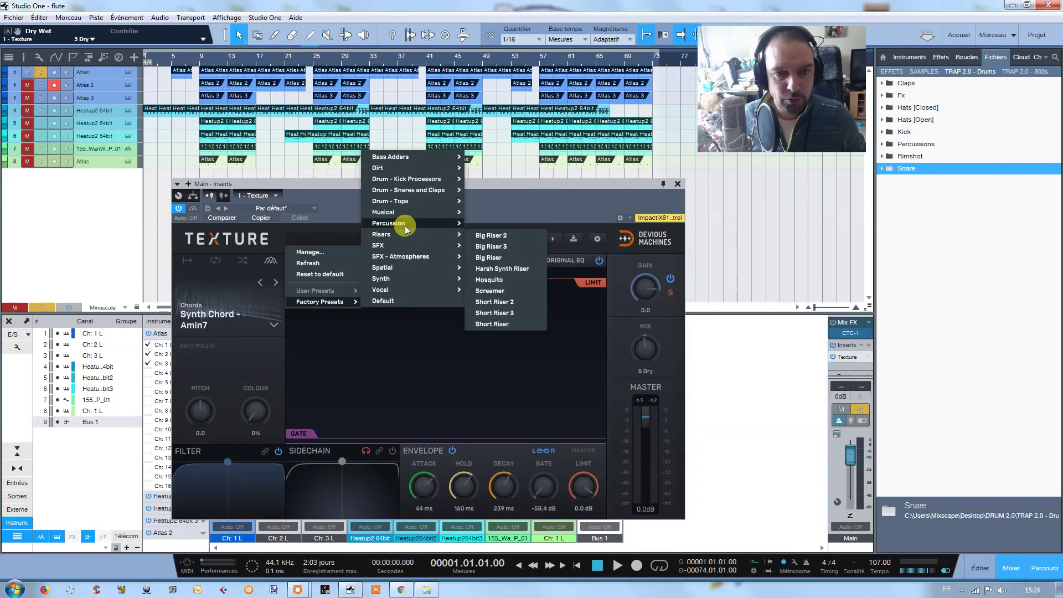
{"action": "left_click", "coordinate": [481, 235]}
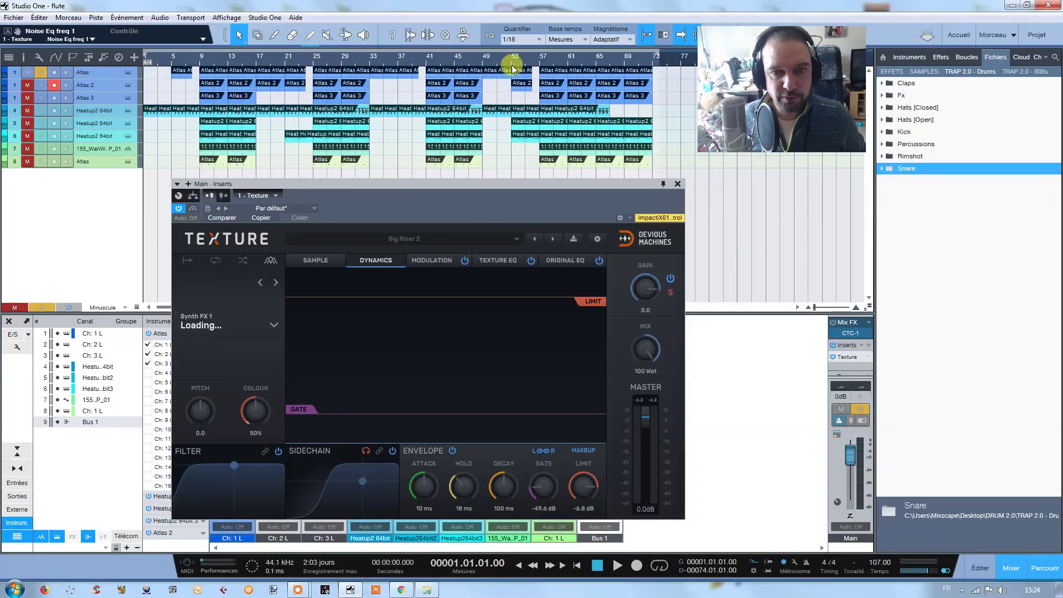
Step: Play the song from about bar 57 and set the Texture mix to 4 Wet
{"action": "left_click", "coordinate": [541, 55]}
{"action": "key", "text": "space"}
{"action": "left_click_drag", "start_coordinate": [646, 348], "coordinate": [645, 400]}
Step: Unsolo the first Atlas track and unmute all the tracks so the whole song plays
{"action": "left_click", "coordinate": [41, 72]}
{"action": "left_click", "coordinate": [27, 72]}
{"action": "left_click_drag", "start_coordinate": [27, 110], "coordinate": [27, 161]}
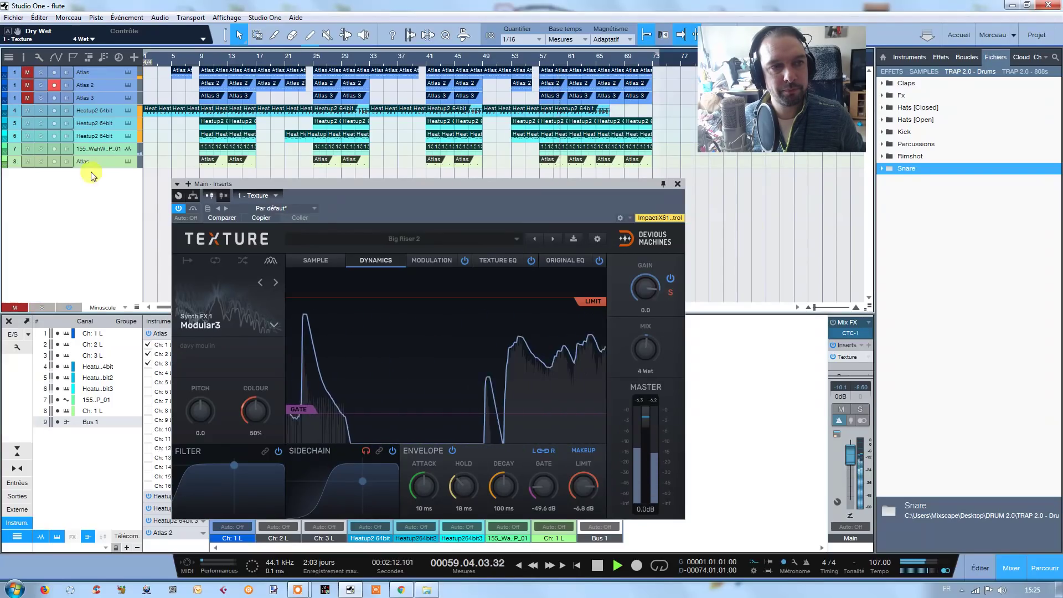
{"action": "left_click", "coordinate": [15, 307]}
Step: Reset the Texture gain to 0.0 after trying -1.4, set the mix to 90 Dry, and stop playback
{"action": "left_click_drag", "start_coordinate": [646, 288], "coordinate": [646, 291]}
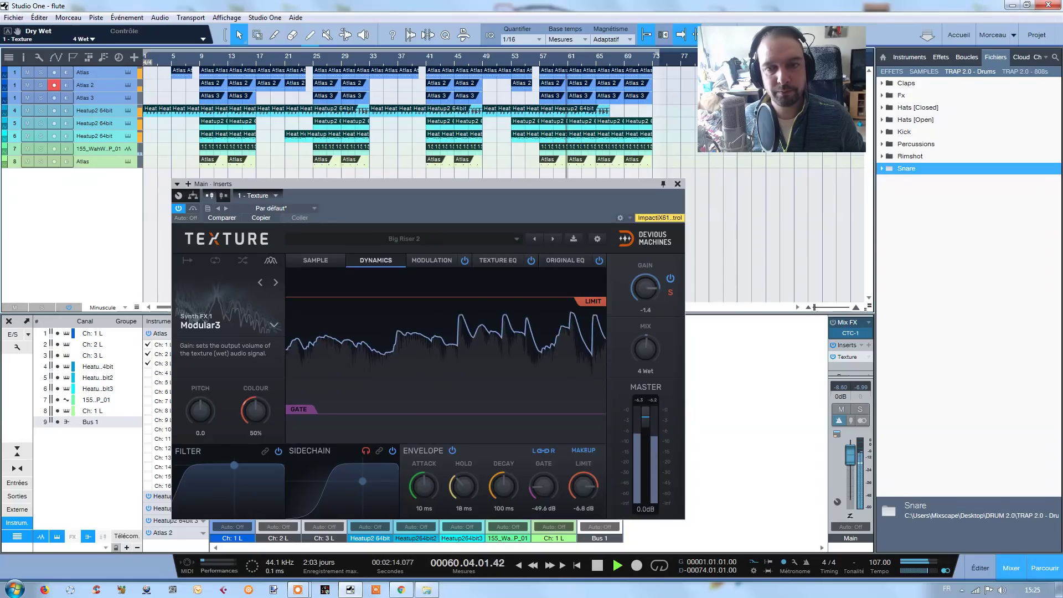
{"action": "double_click", "coordinate": [645, 288]}
{"action": "left_click_drag", "start_coordinate": [645, 349], "coordinate": [646, 367]}
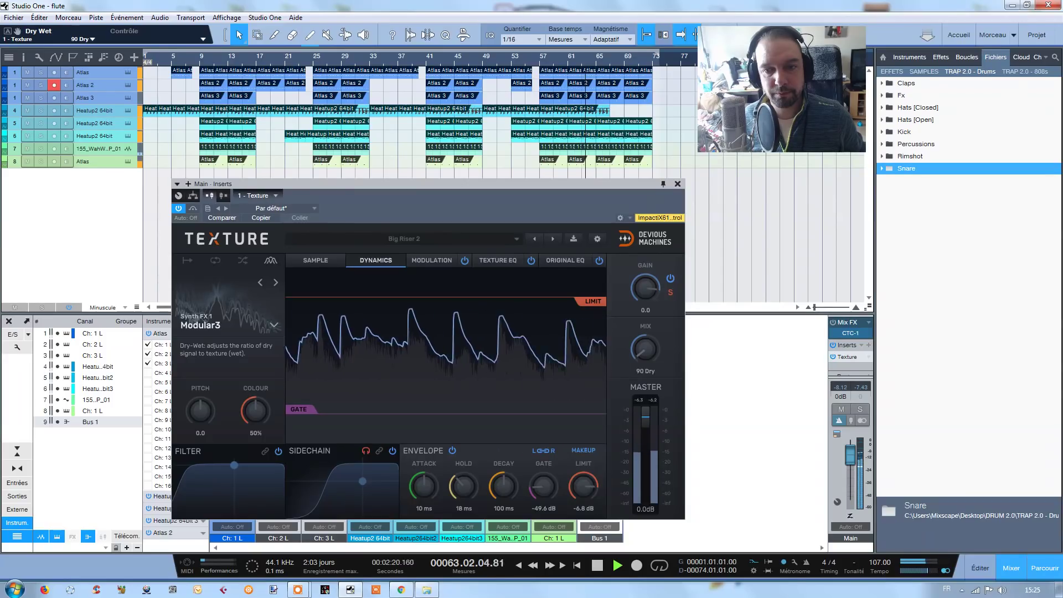
{"action": "left_click", "coordinate": [598, 565]}
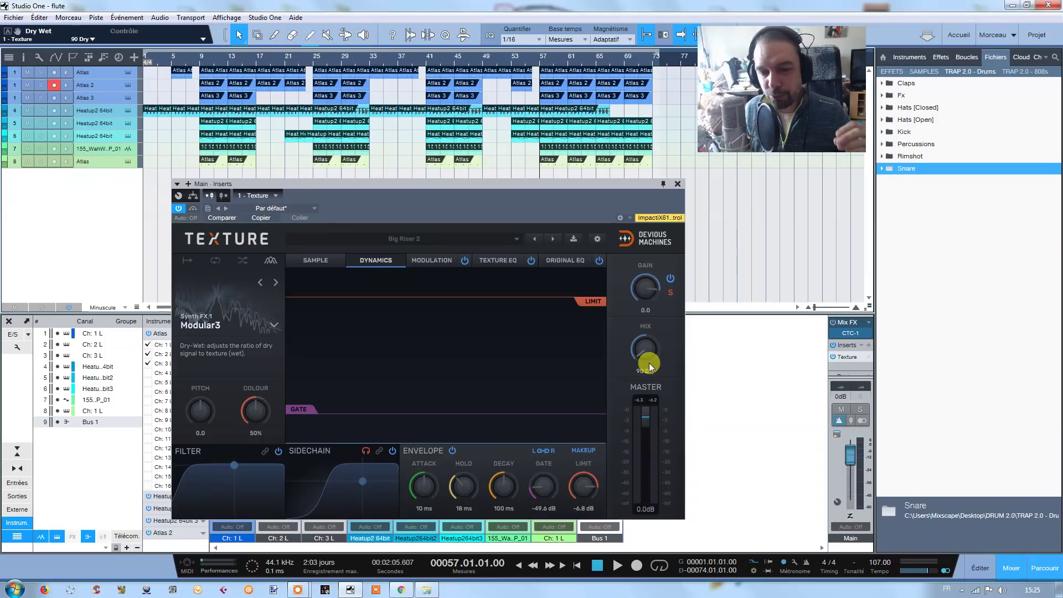
Step: Set the Texture mix to 84 Dry and bypass the plugin on Main
{"action": "mouse_move", "coordinate": [650, 367]}
{"action": "left_mouse_down"}
{"action": "mouse_move", "coordinate": [613, 345]}
{"action": "mouse_move", "coordinate": [643, 354]}
{"action": "mouse_move", "coordinate": [633, 358]}
{"action": "left_mouse_up"}
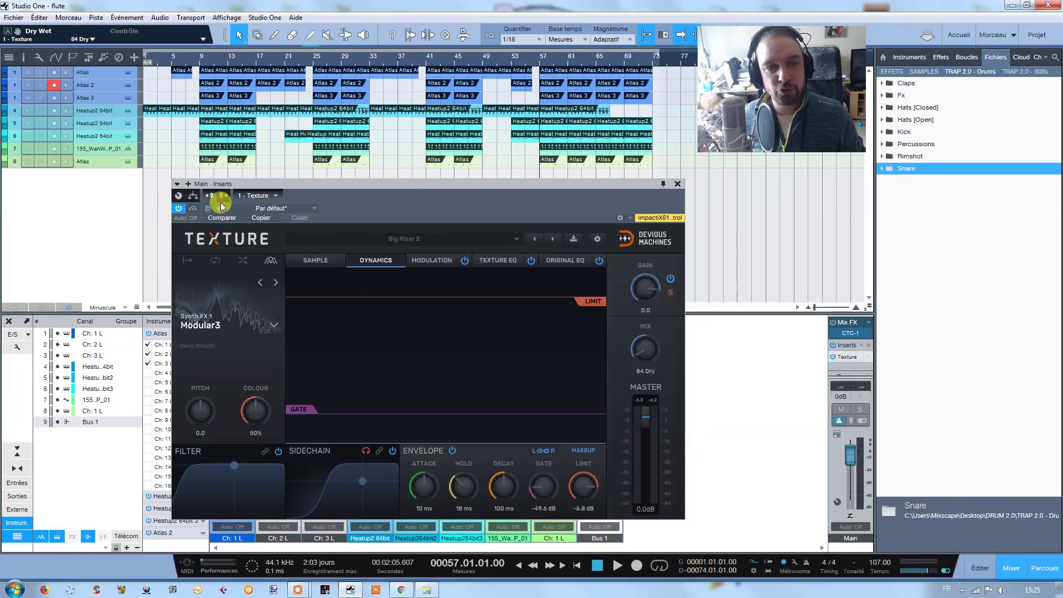
{"action": "left_click_drag", "start_coordinate": [352, 185], "coordinate": [374, 152]}
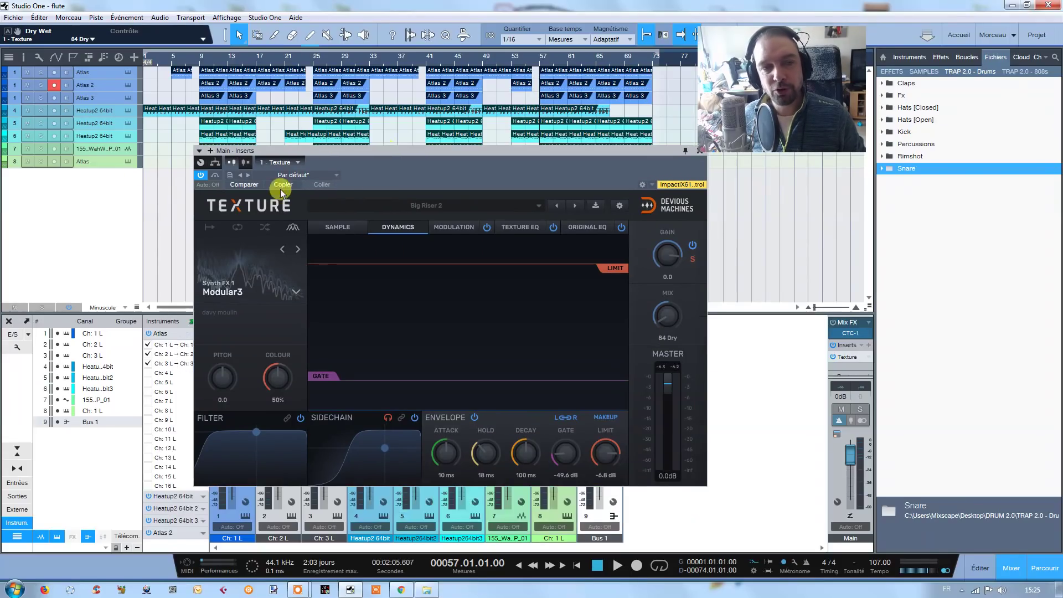
{"action": "left_click", "coordinate": [200, 175]}
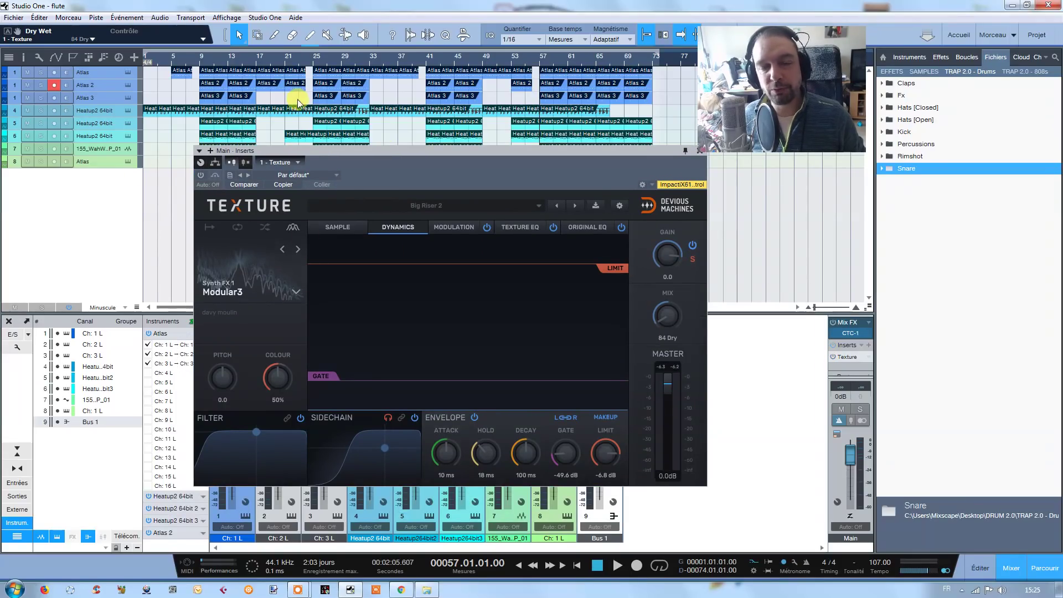
Step: Play the song from about bar 9 with Texture bypassed, and reactivate the plugin during playback
{"action": "left_click", "coordinate": [202, 63]}
{"action": "key", "text": "space"}
{"action": "left_click", "coordinate": [200, 175]}
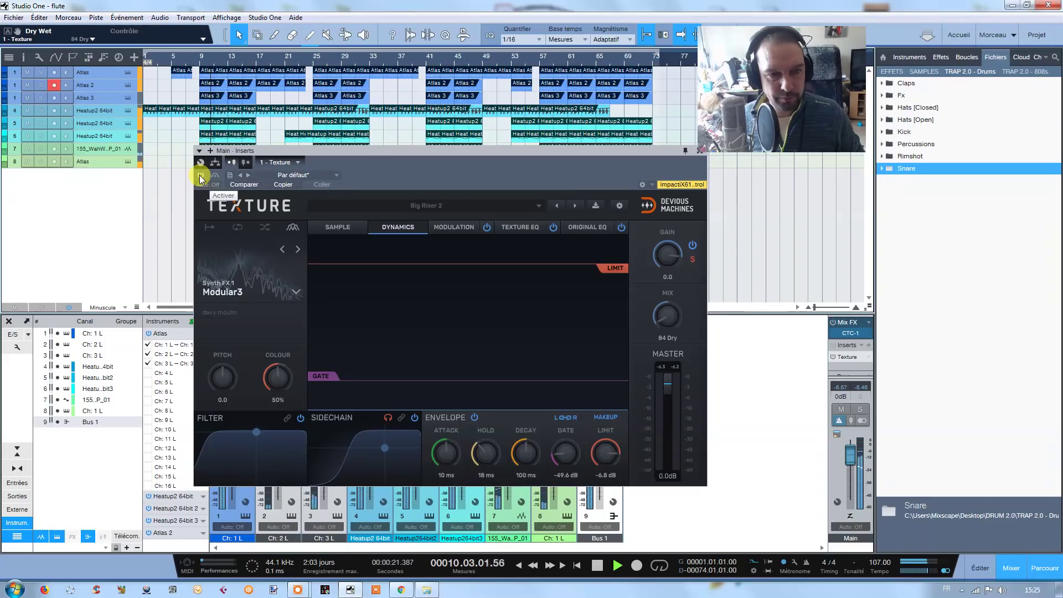
{"action": "left_click", "coordinate": [201, 176]}
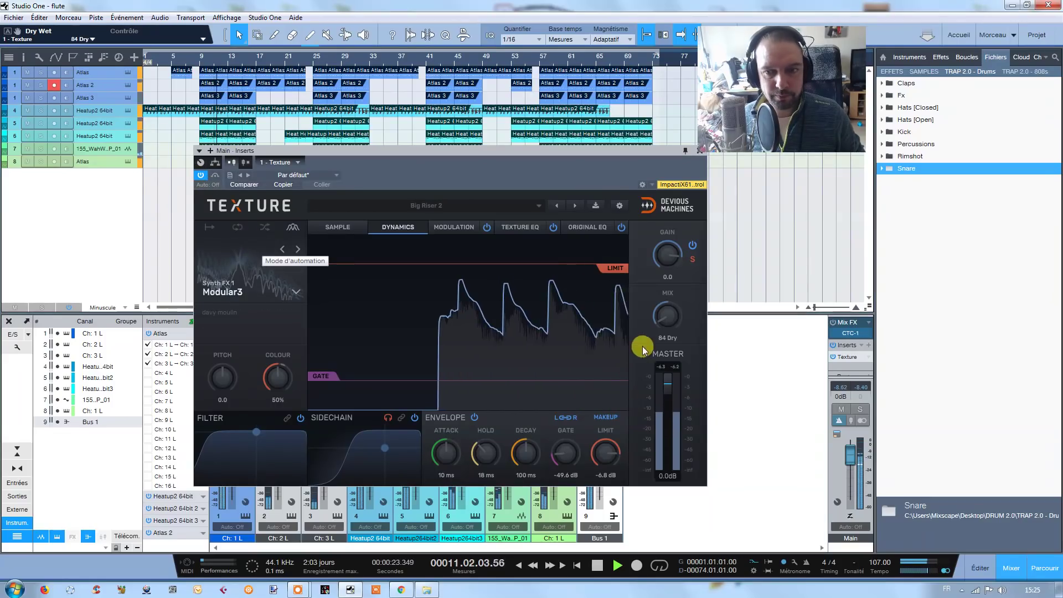
Step: Set the Texture mix to 96 Dry, compare the playback with the plugin bypassed and active, and stop playback
{"action": "left_click_drag", "start_coordinate": [664, 324], "coordinate": [666, 312]}
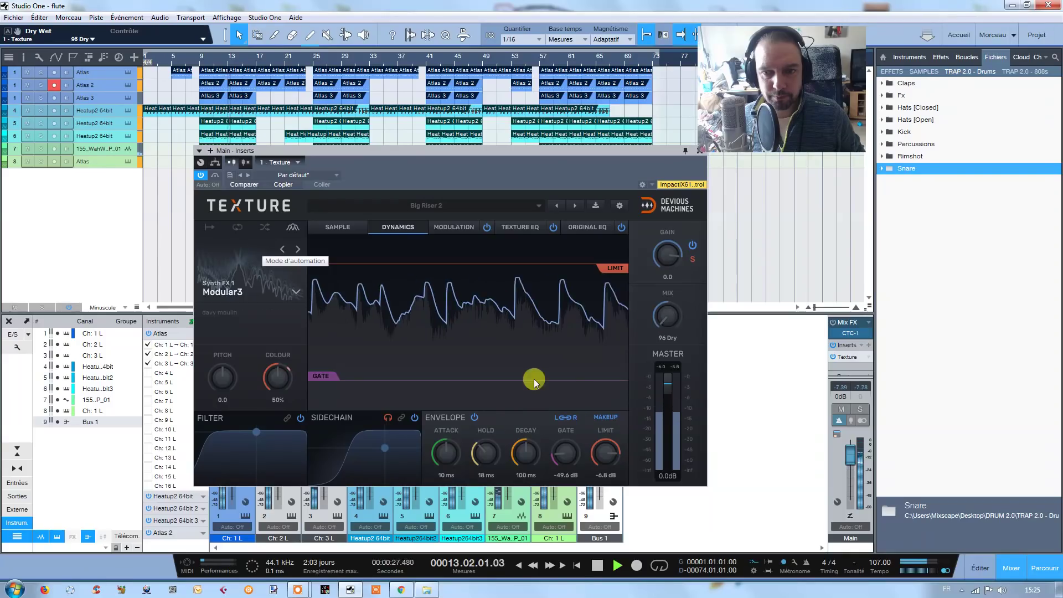
{"action": "left_click", "coordinate": [200, 175]}
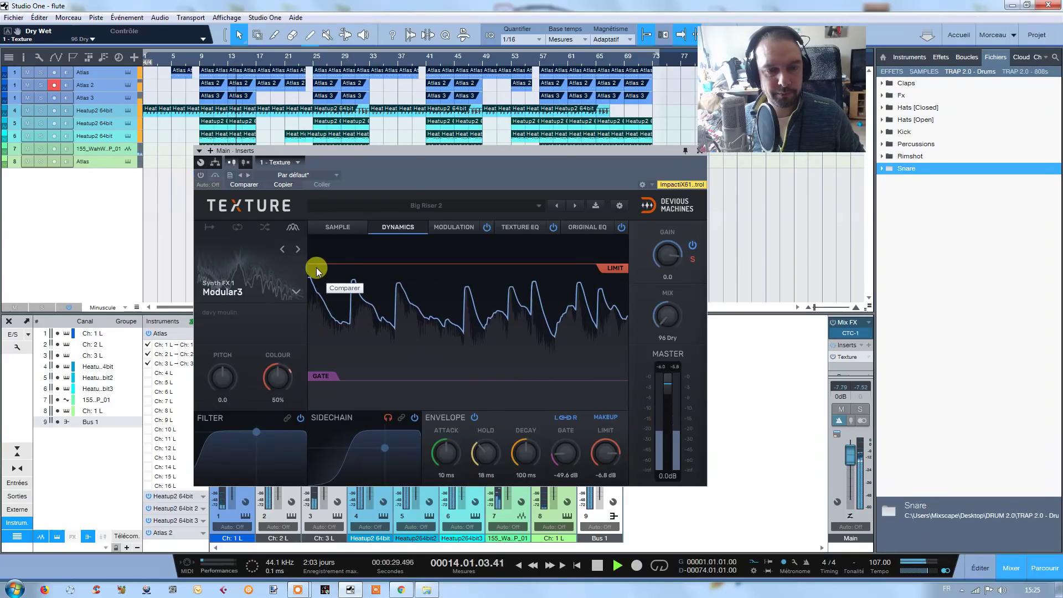
{"action": "left_click", "coordinate": [200, 175]}
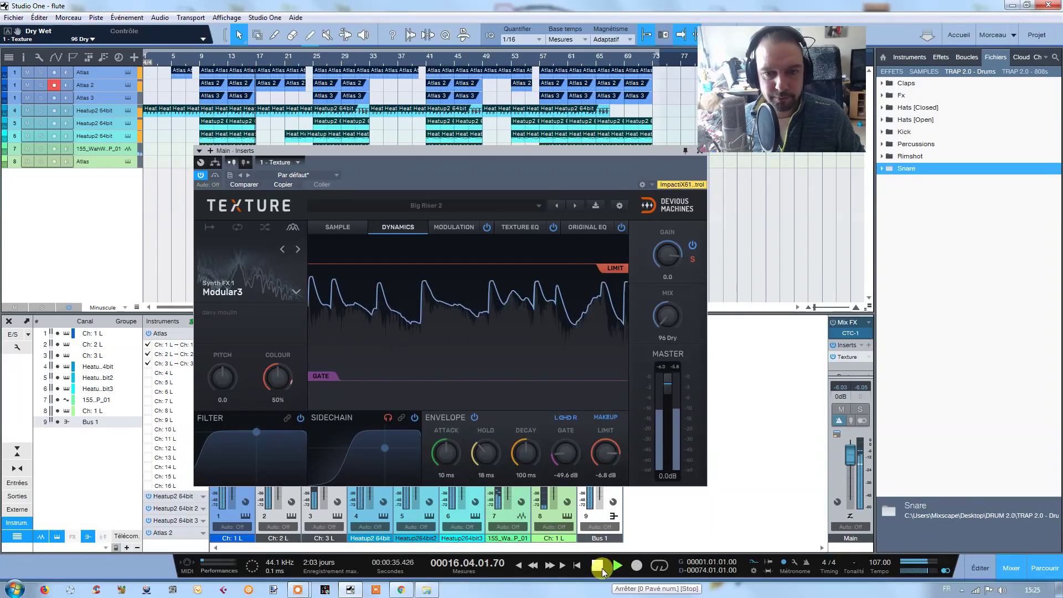
{"action": "key", "text": "space"}
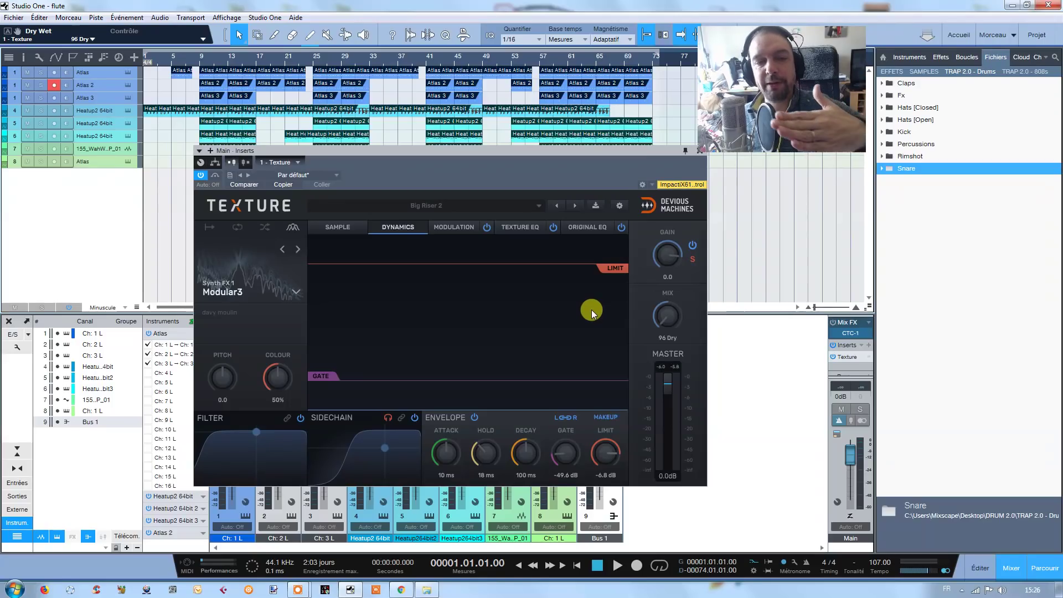
Step: Show Texture's modulation settings for the Big Riser 2 preset and move the plugin window slightly higher
{"action": "left_click", "coordinate": [457, 223]}
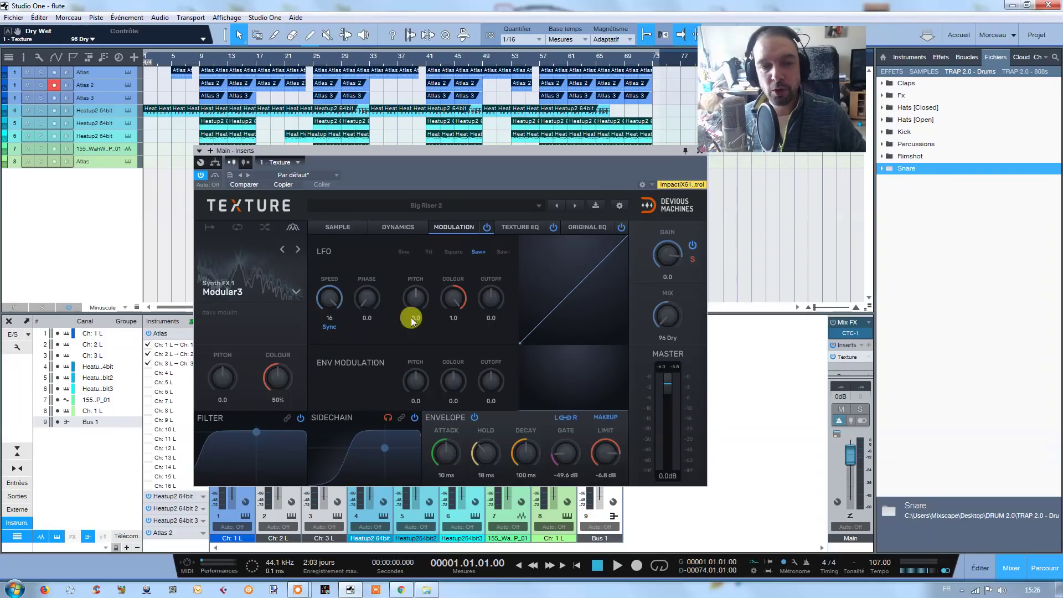
{"action": "left_click_drag", "start_coordinate": [523, 166], "coordinate": [532, 158]}
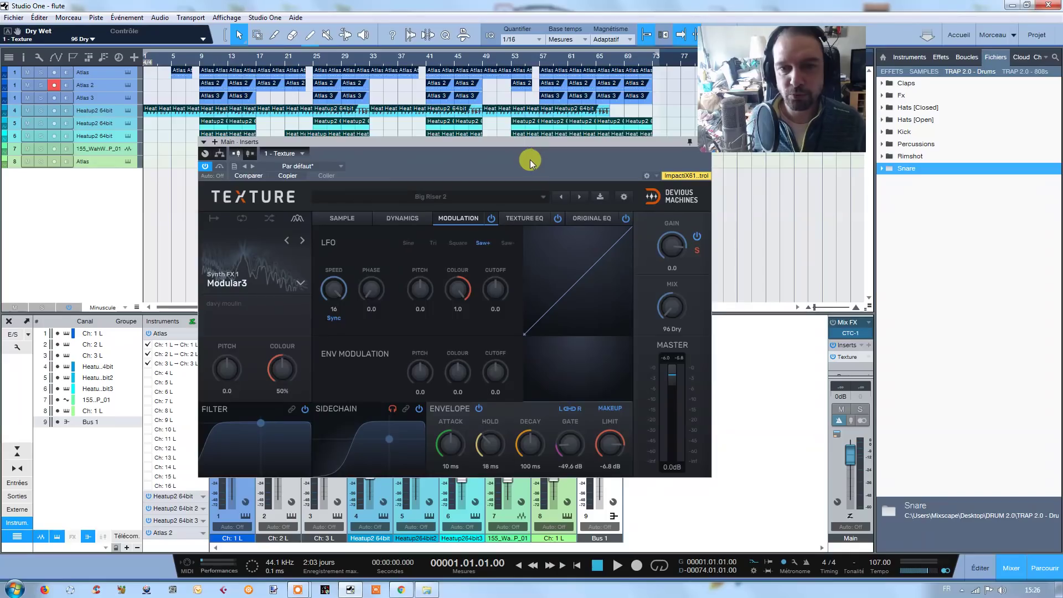
{"action": "left_click_drag", "start_coordinate": [531, 157], "coordinate": [529, 155]}
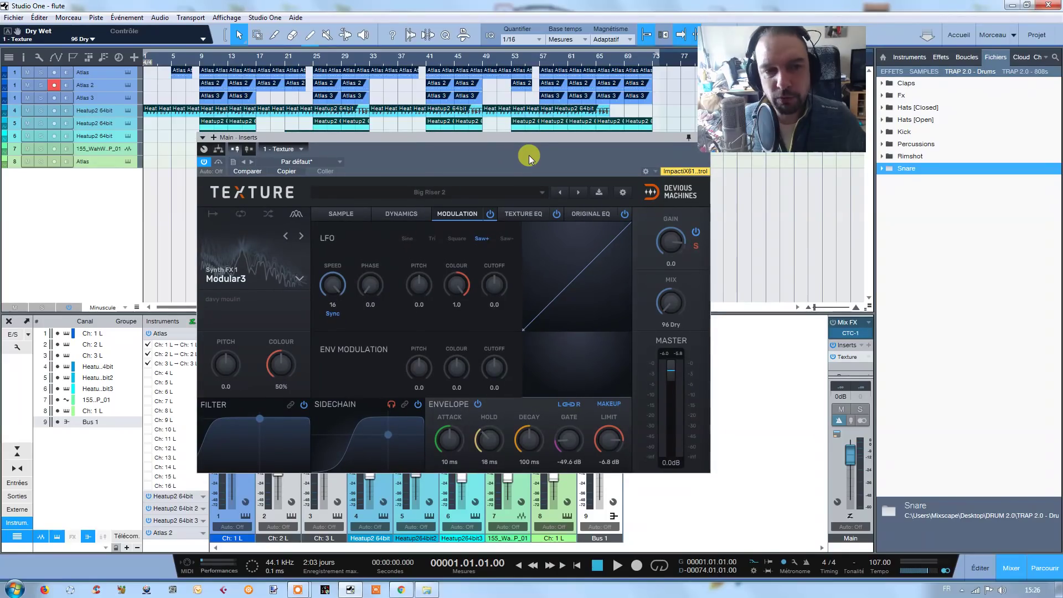